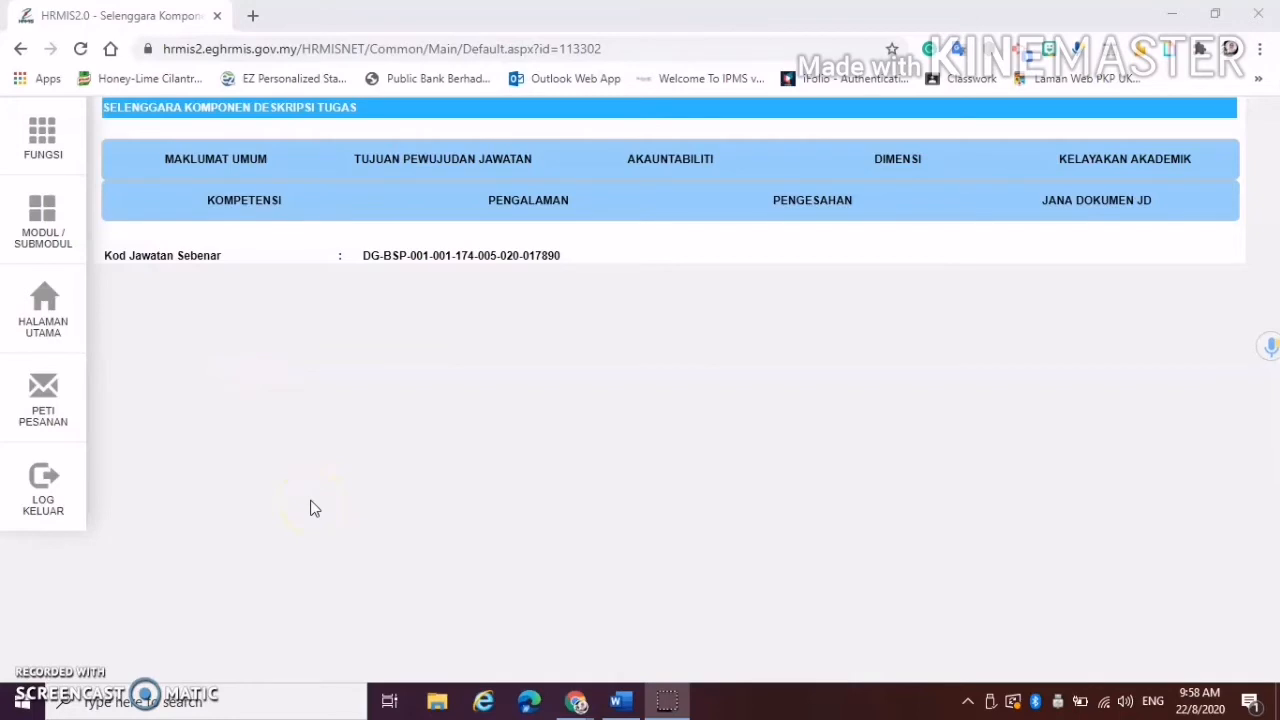
mouse_move(66, 150)
left_click(186, 150)
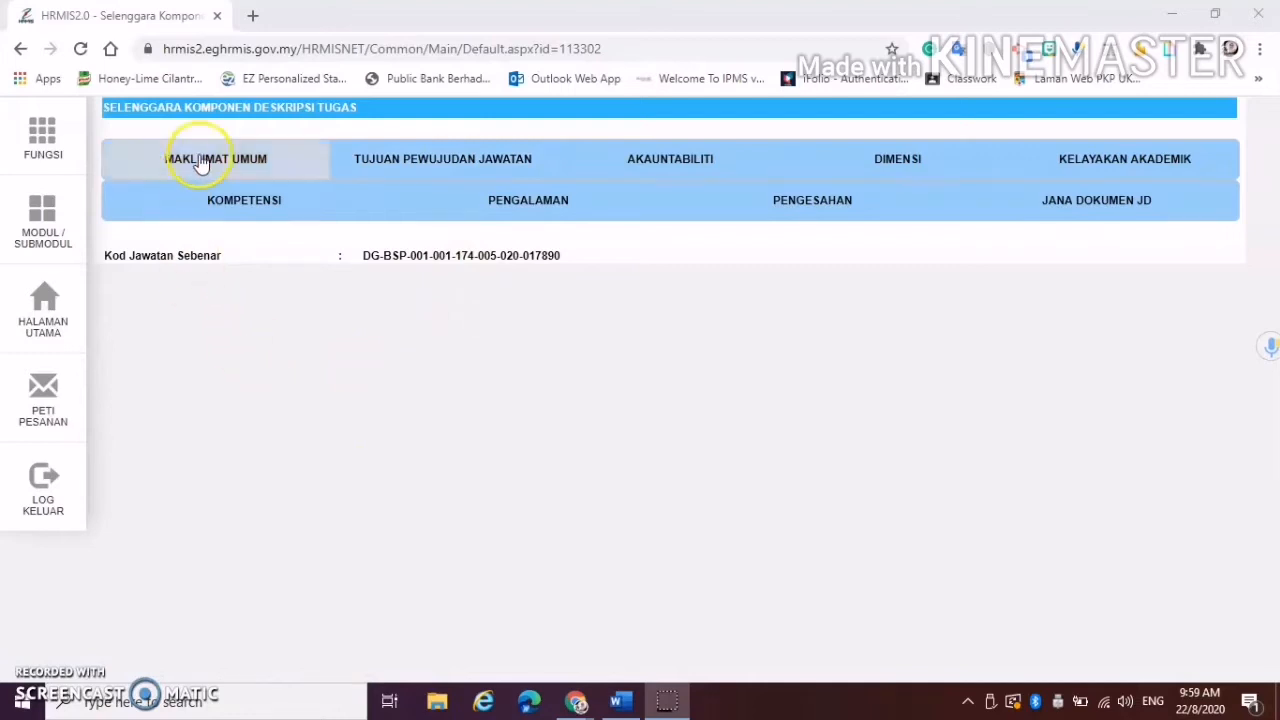
left_click(205, 177)
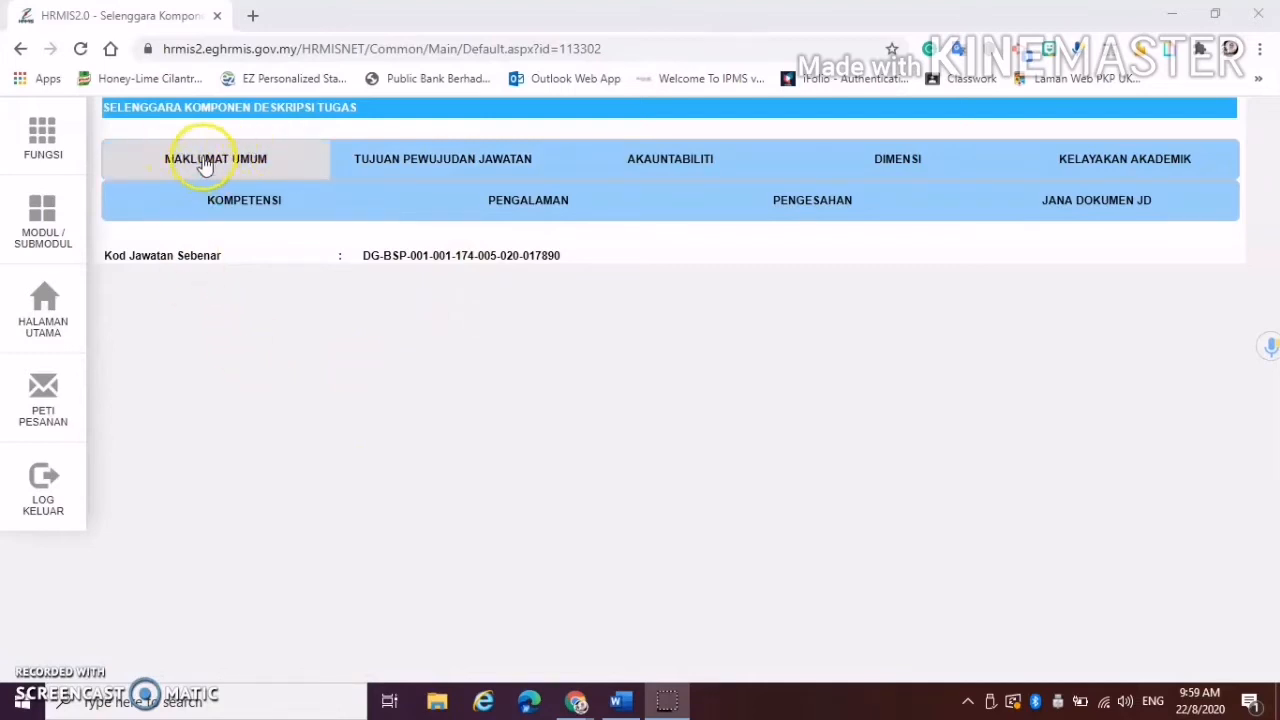
left_click(425, 171)
left_click(286, 163)
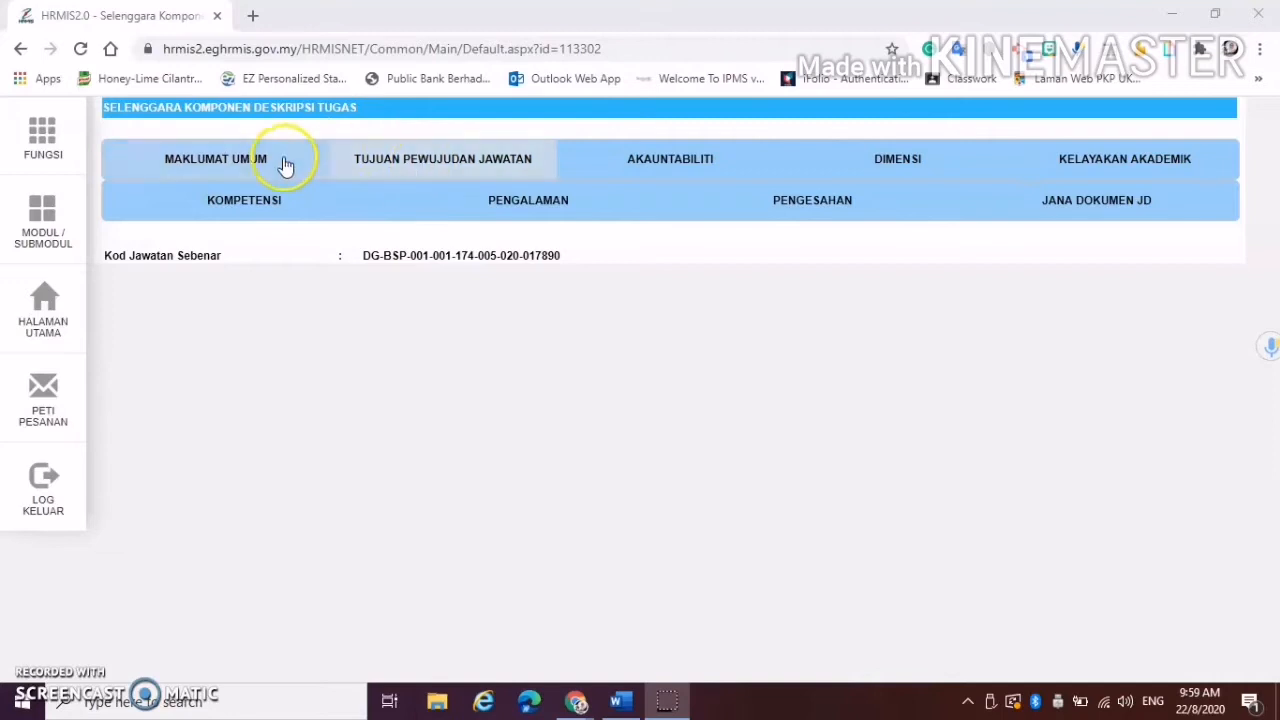
left_click(423, 160)
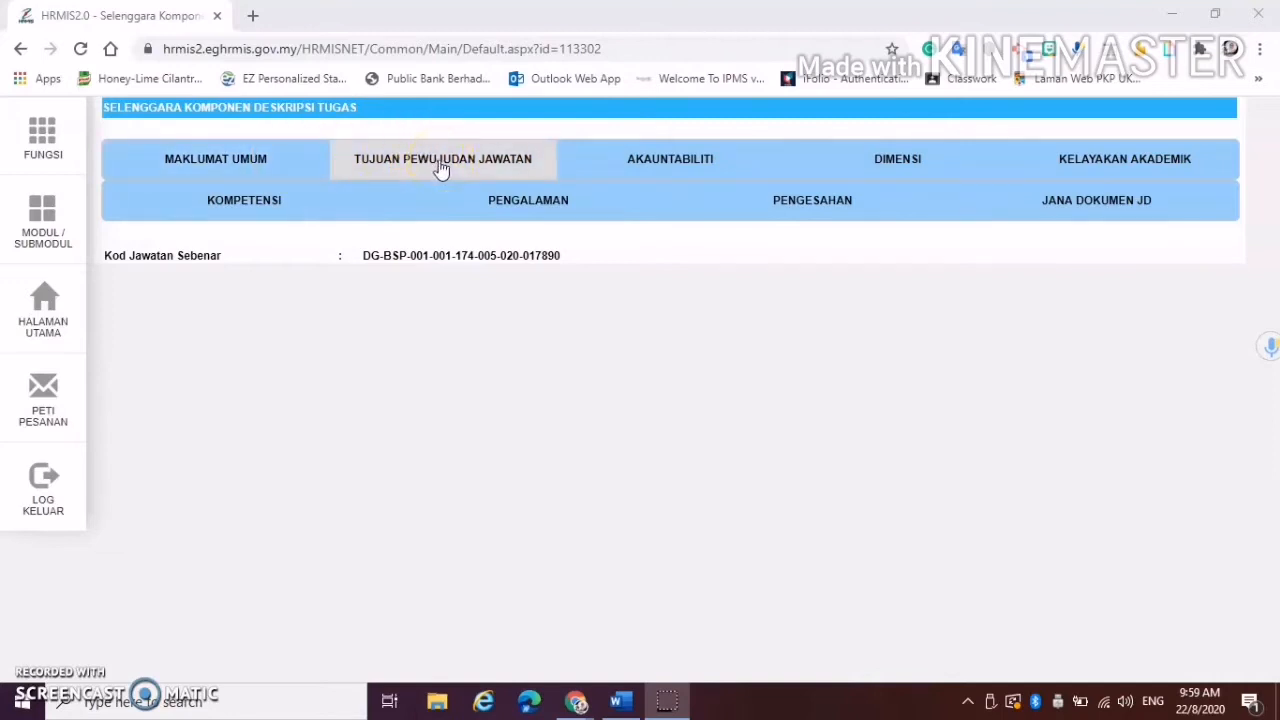
Switch to the JD GA DG41-DG54 Word document and review its Maklumat Umum, Tujuan Pewujudan Jawatan and accountability tables
mouse_move(628, 701)
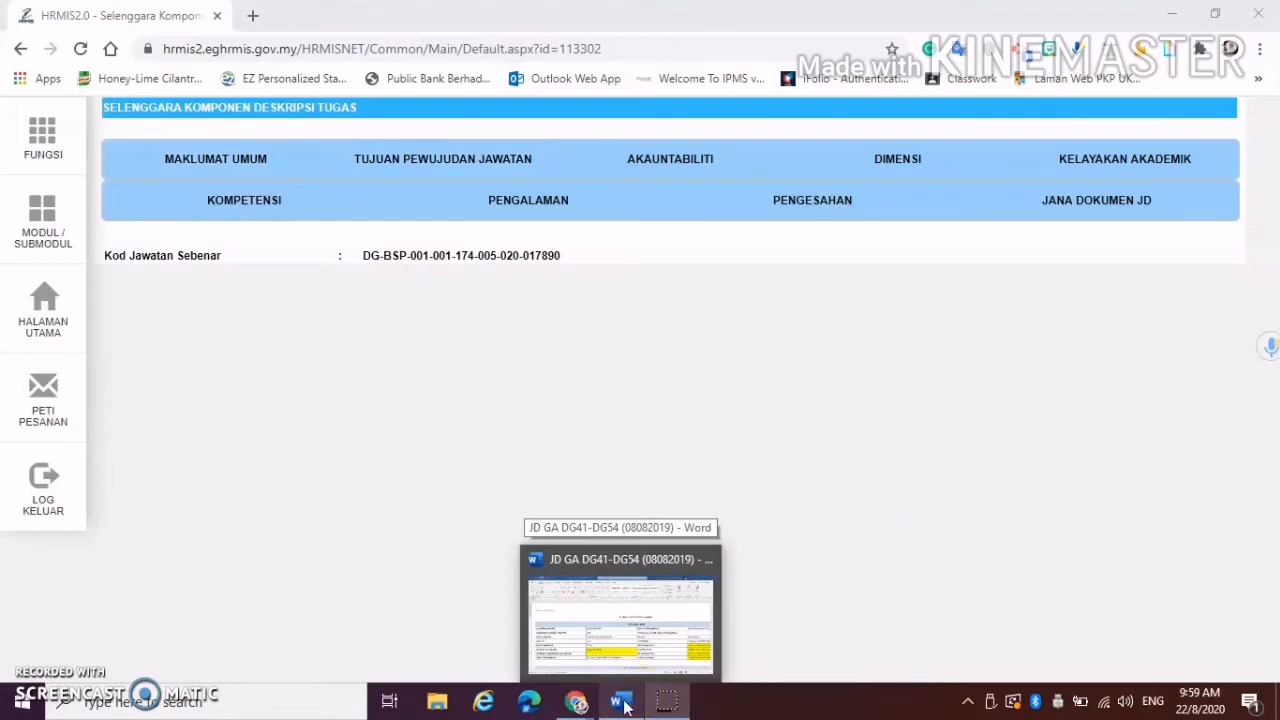
left_click(621, 703)
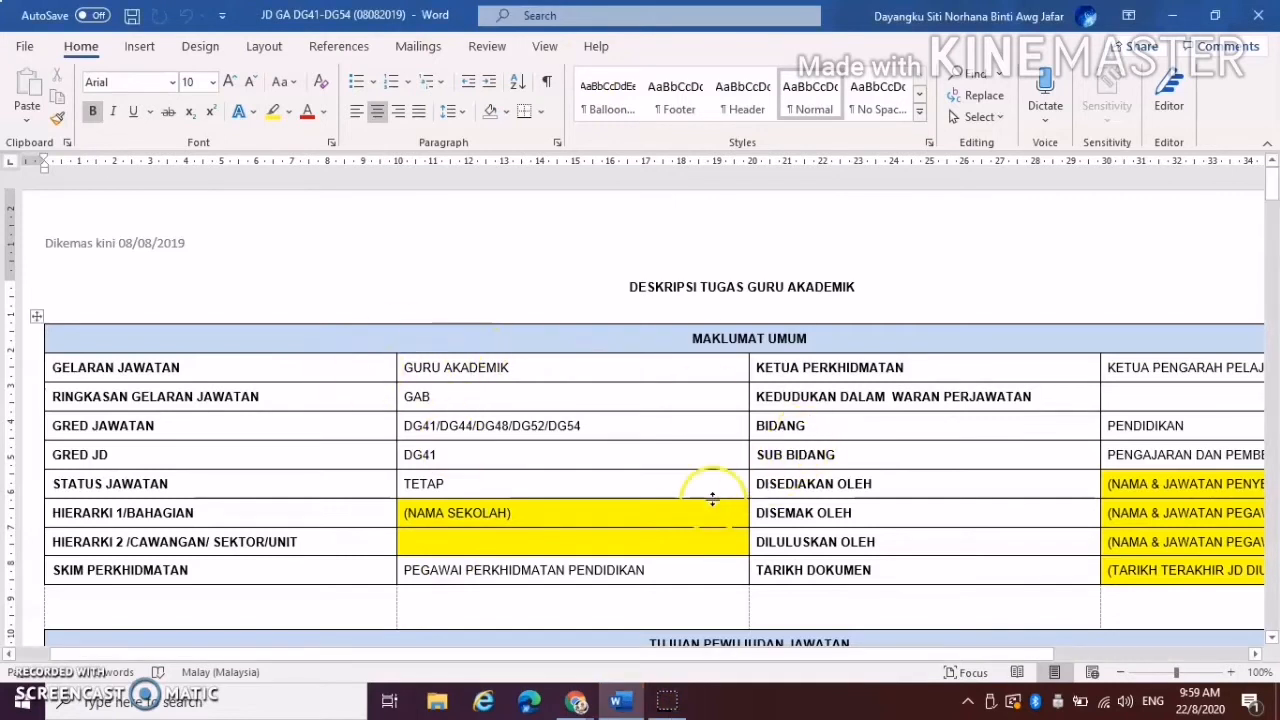
scroll(608, 266, "down", 3)
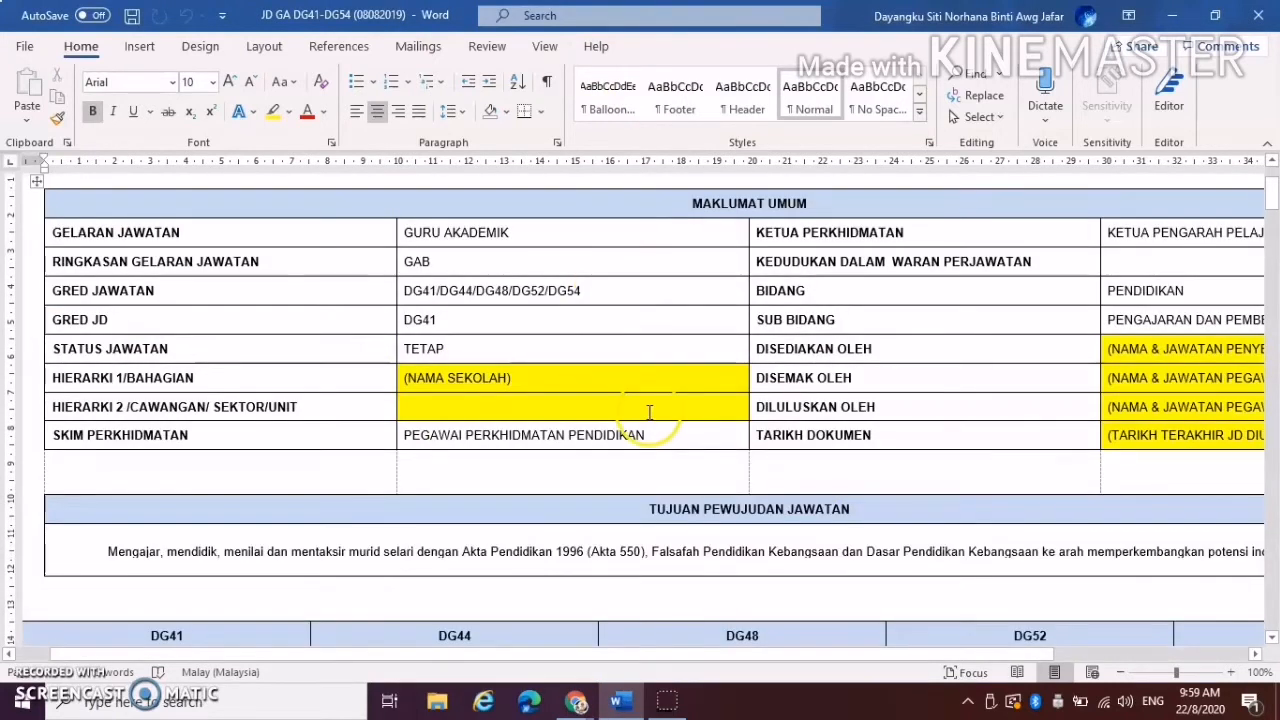
scroll(648, 411, "up", 3)
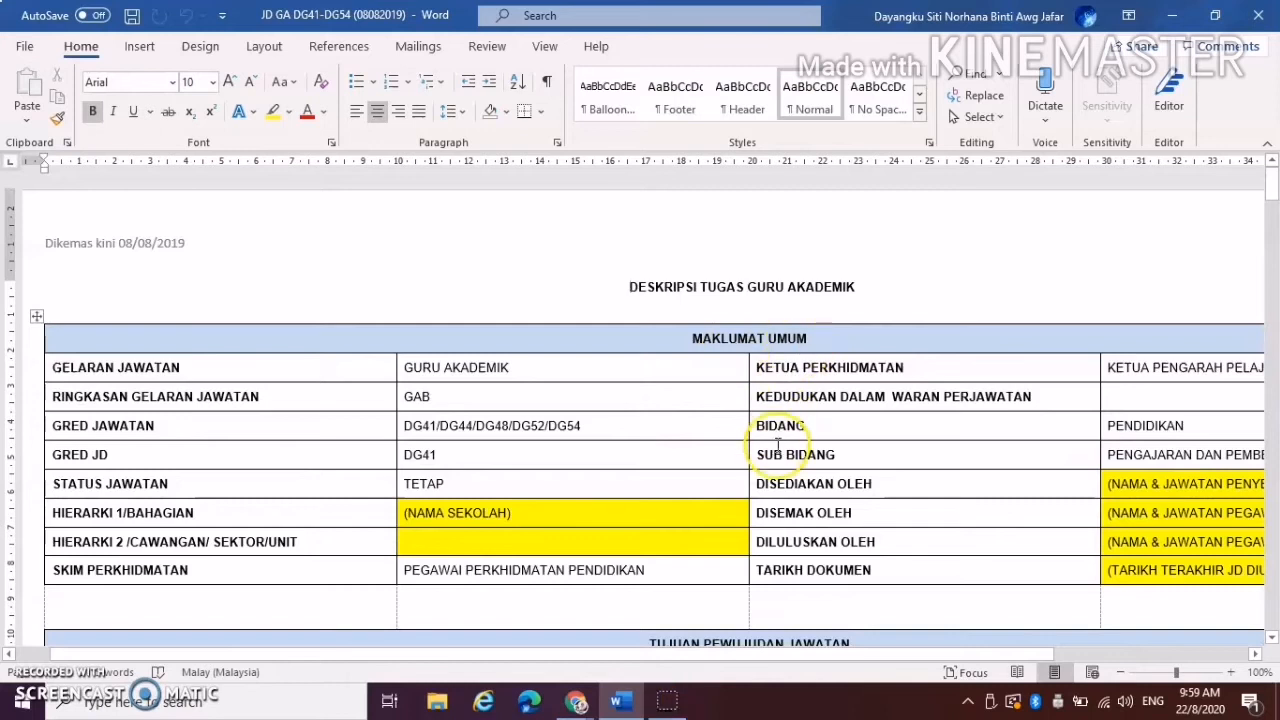
scroll(790, 435, "down", 2)
scroll(778, 445, "down", 2)
scroll(778, 445, "down", 3)
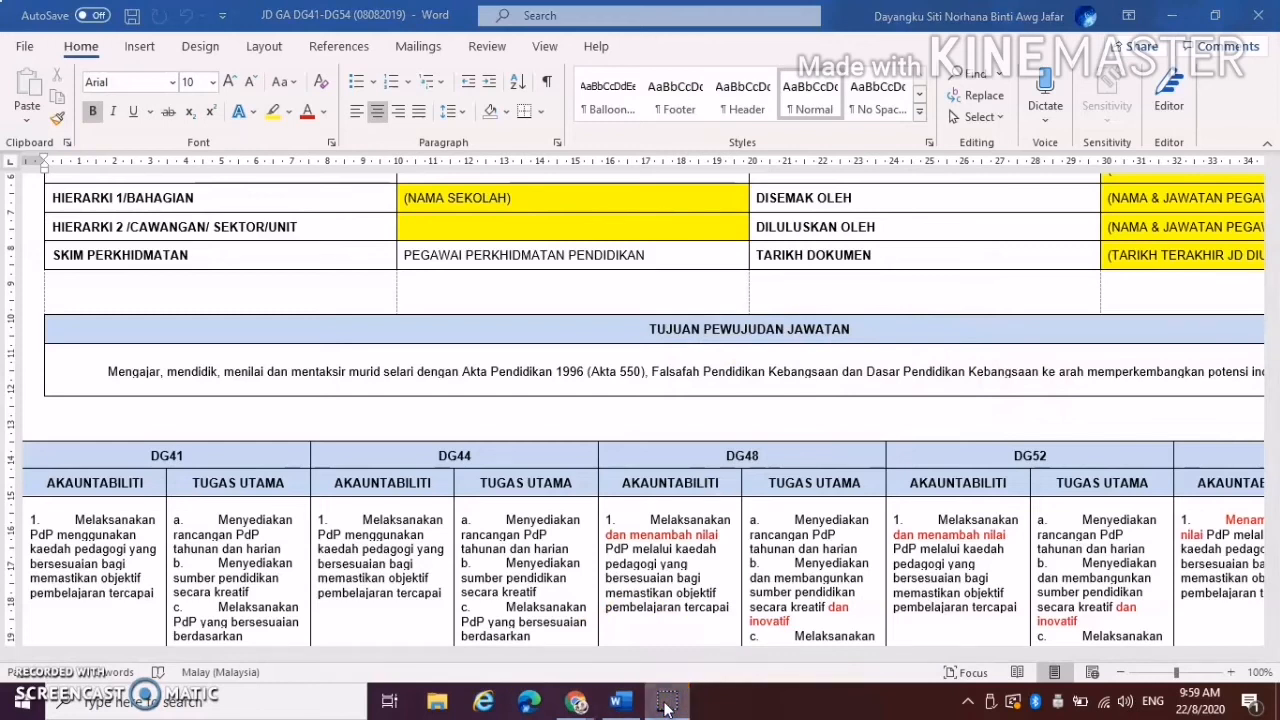
Return to HRMIS in Chrome and open the Maklumat Umum section of the job description
mouse_move(577, 704)
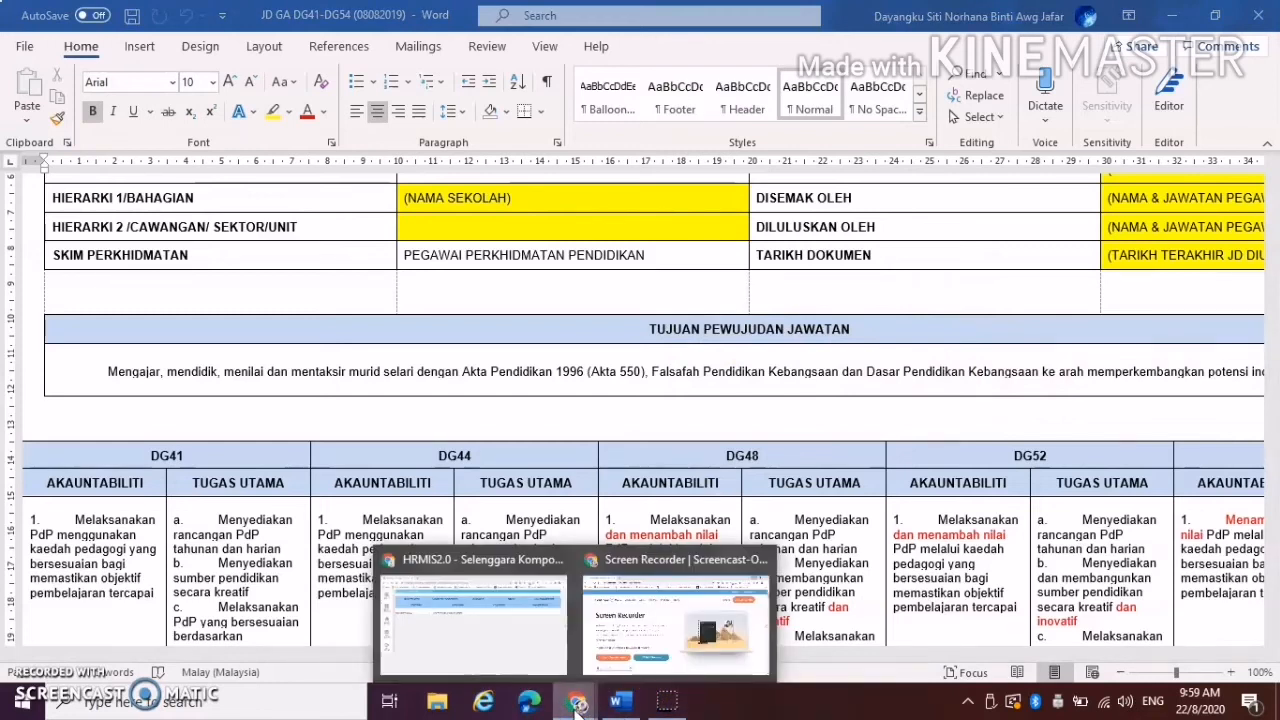
left_click(485, 630)
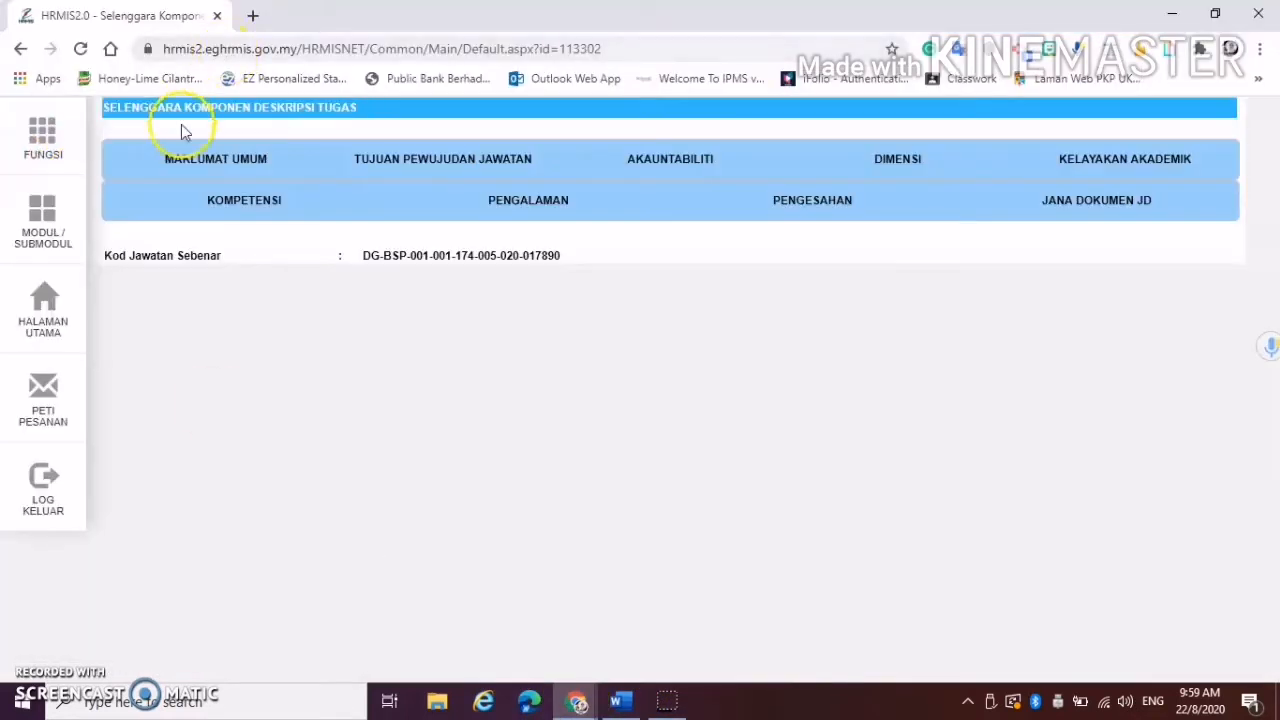
left_click(222, 160)
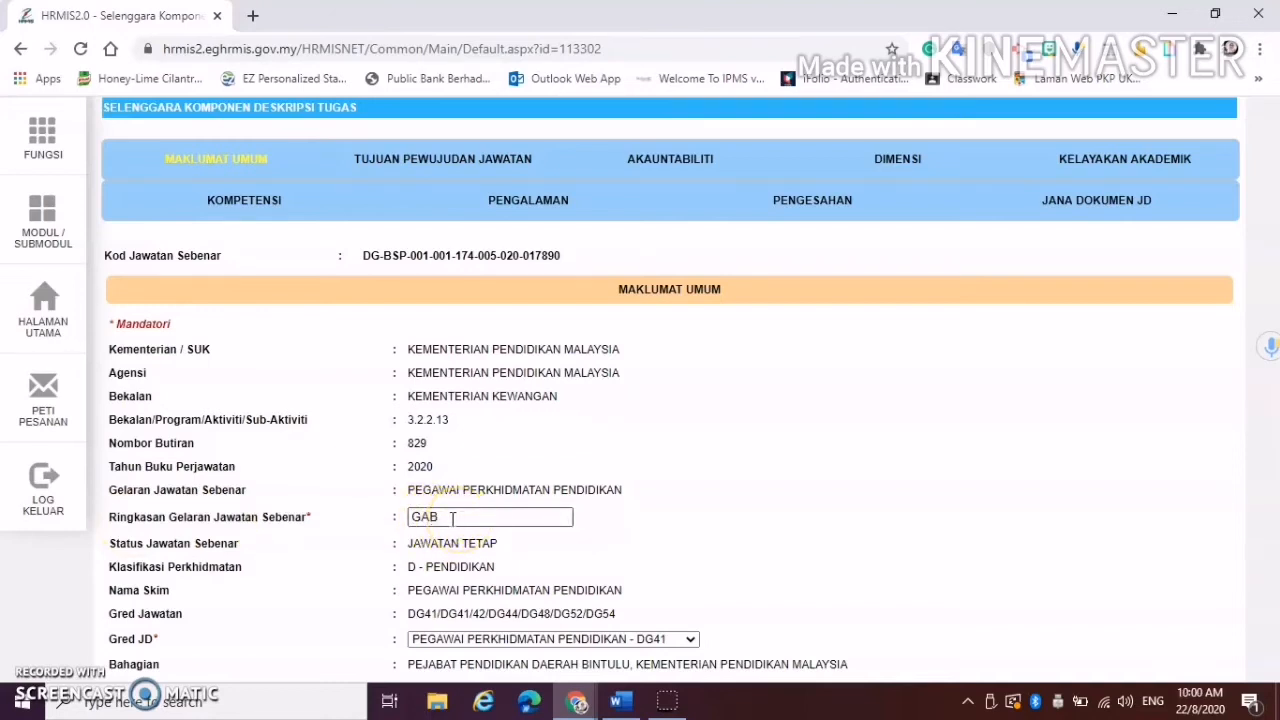
Look up the Ringkasan Gelaran Jawatan value in the Word document's Maklumat Umum table, and return to the HRMIS form
left_click(622, 704)
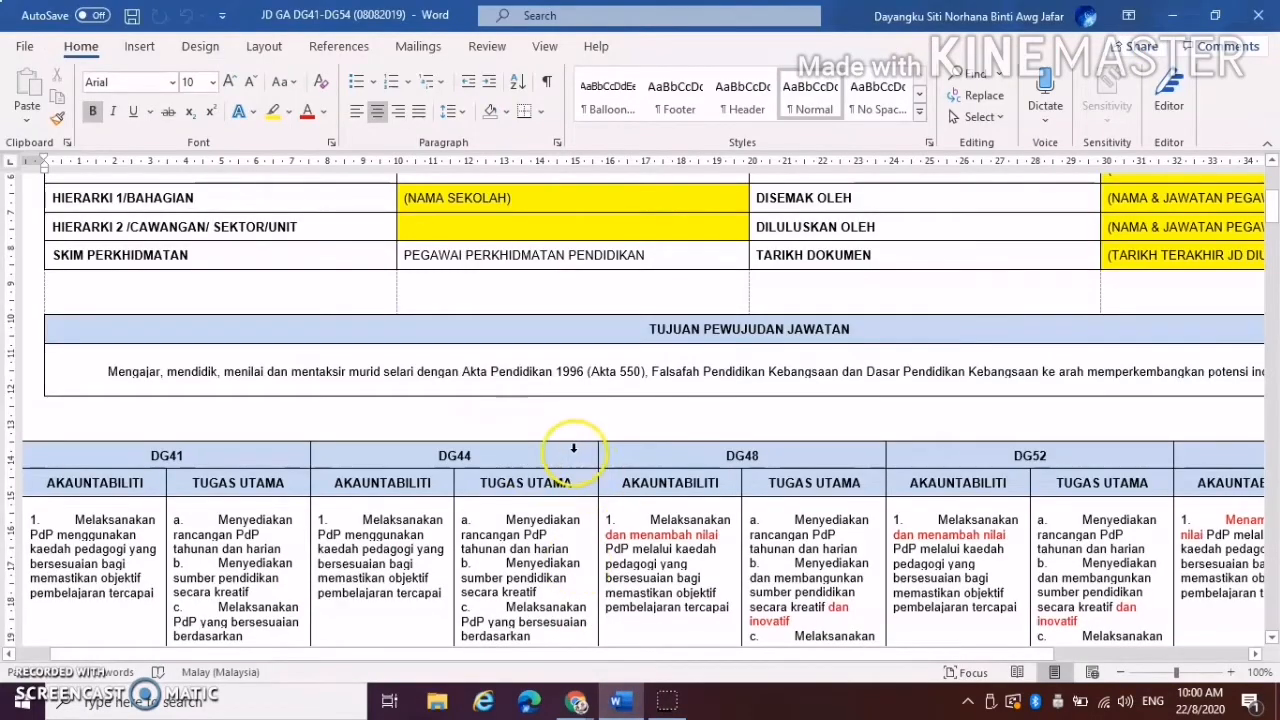
scroll(573, 449, "up", 5)
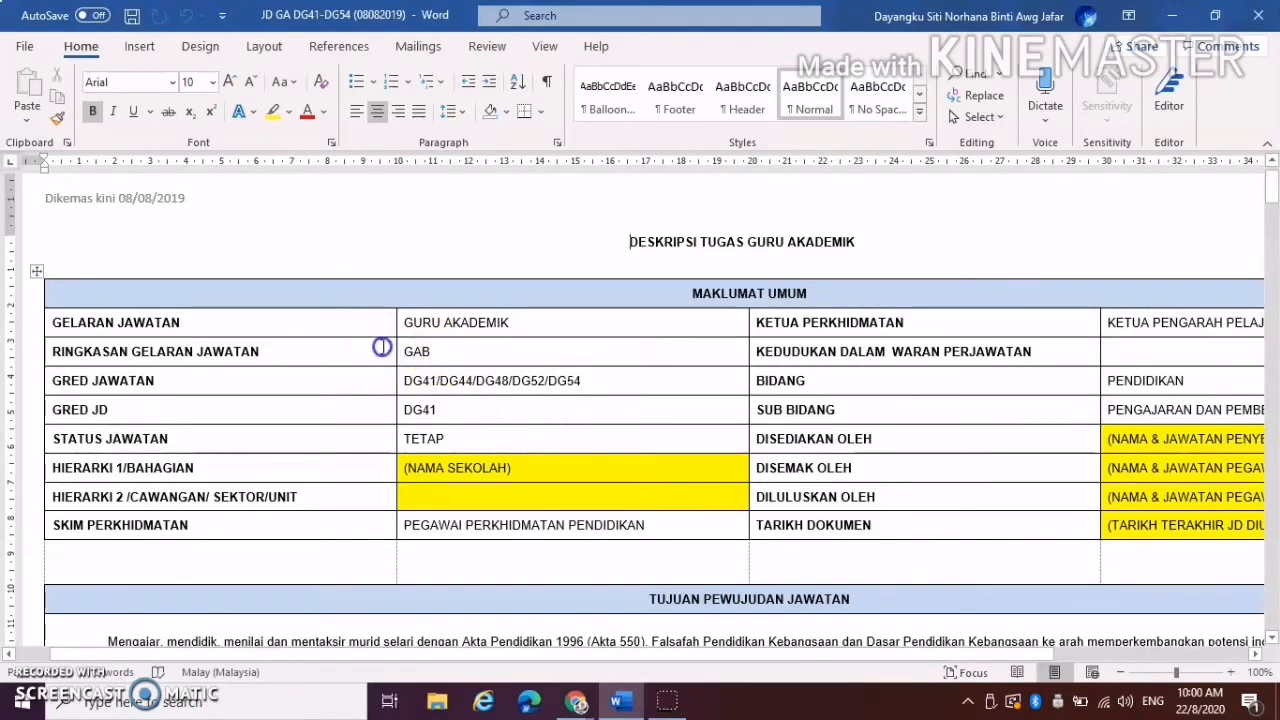
left_click(416, 352)
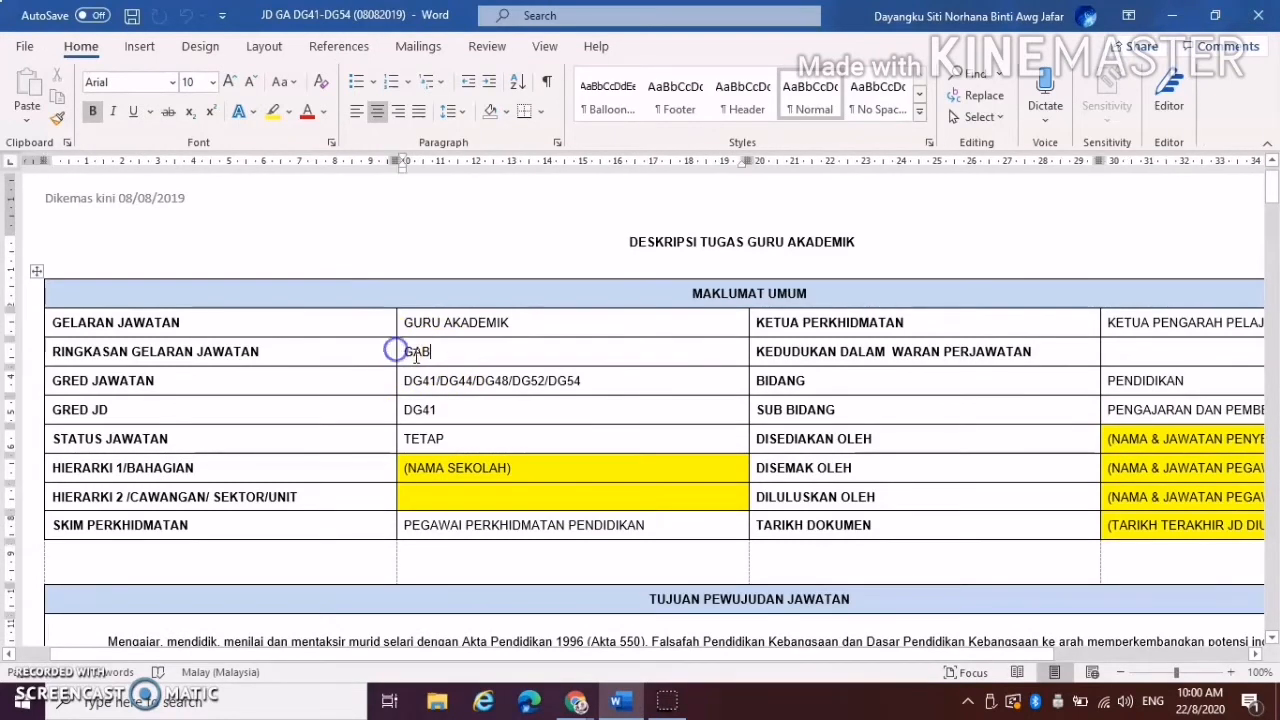
left_click_drag(398, 351, 438, 351)
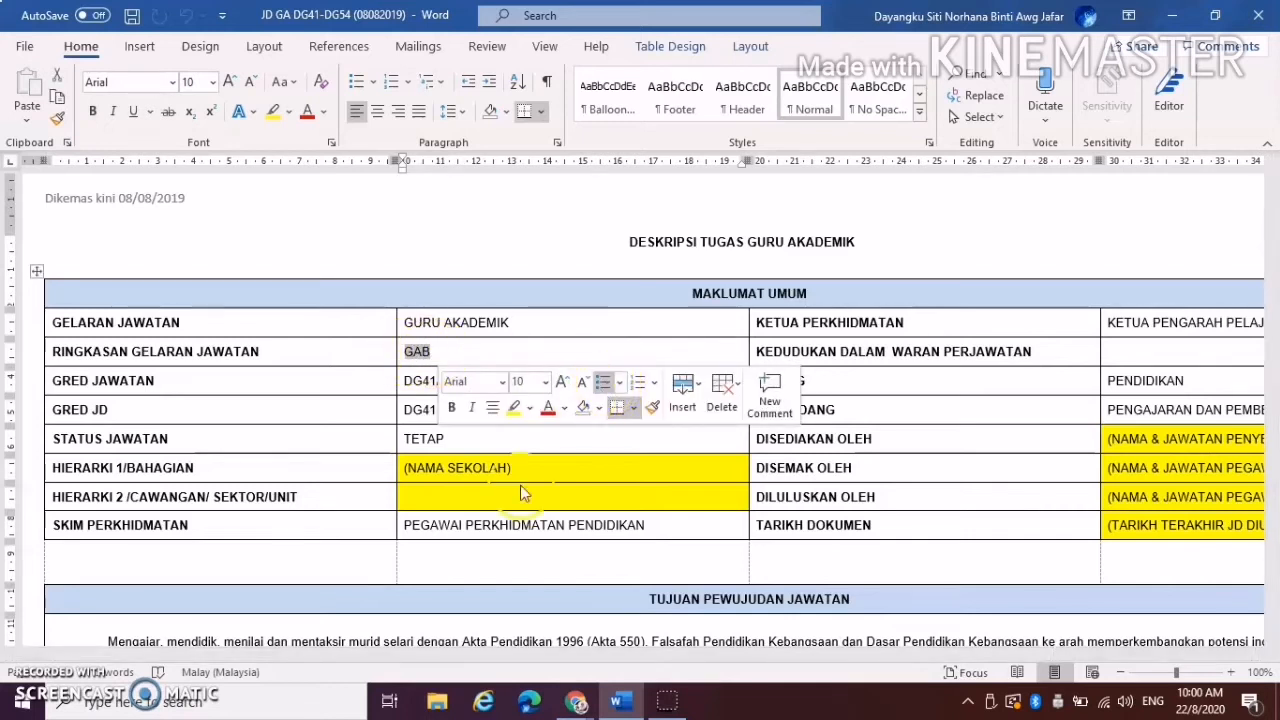
mouse_move(618, 703)
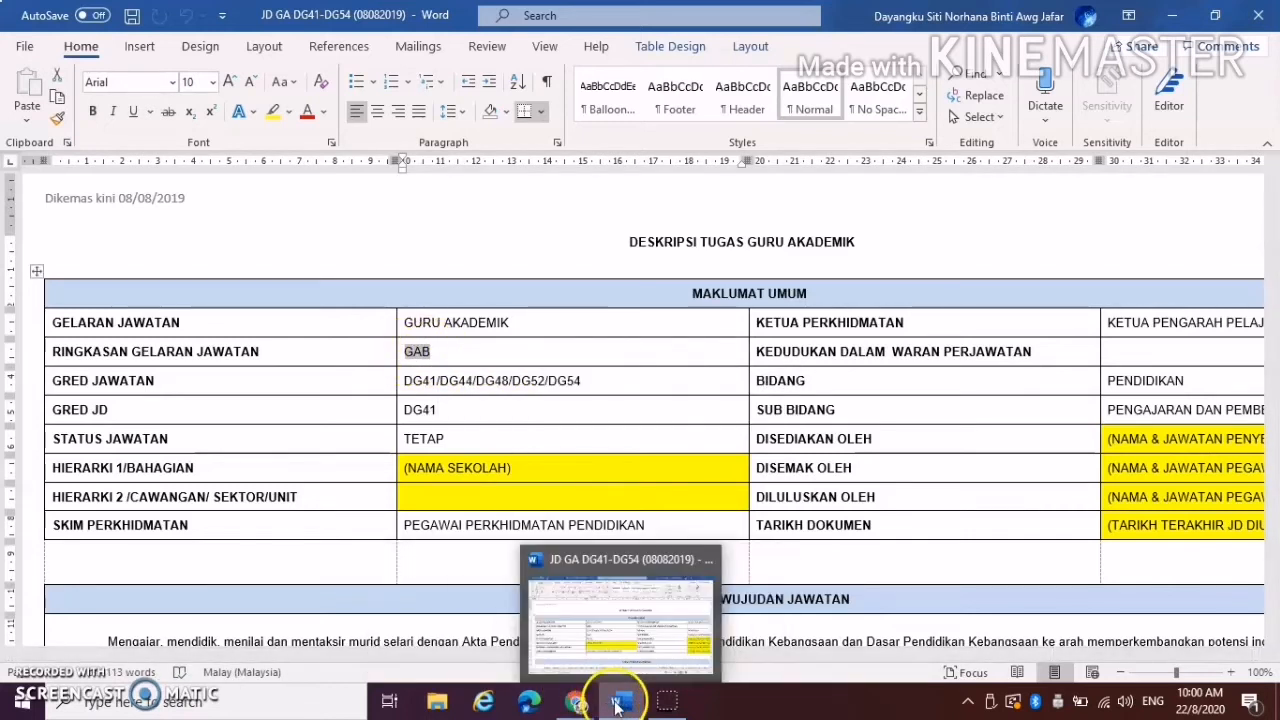
mouse_move(576, 703)
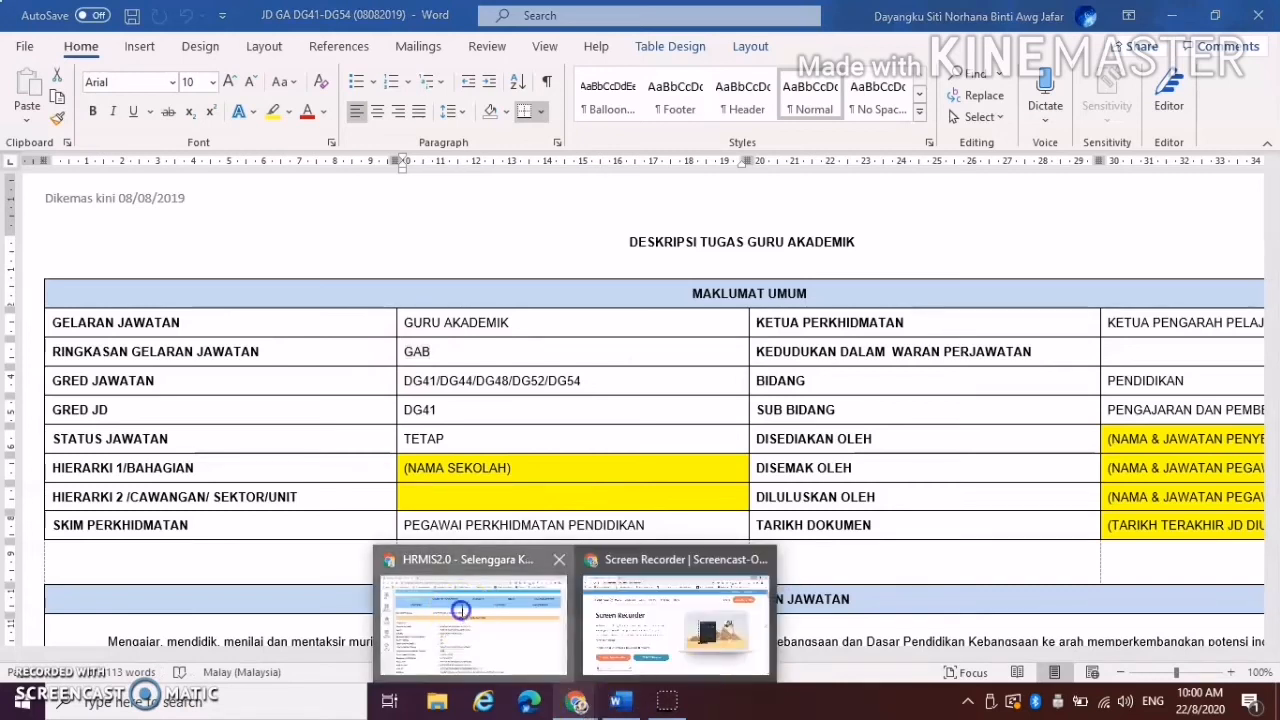
left_click(460, 610)
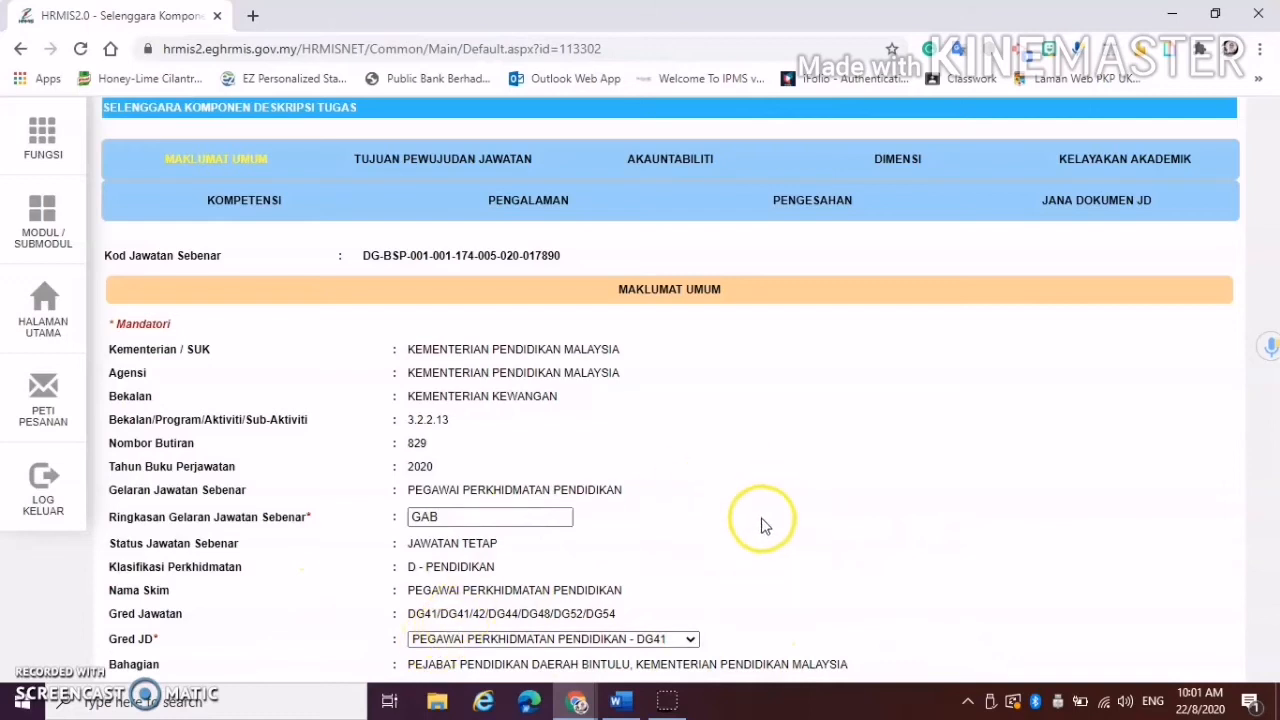
Reduce the browser page zoom to 75% so that the whole Maklumat Umum form fits on screen
left_click(1261, 50)
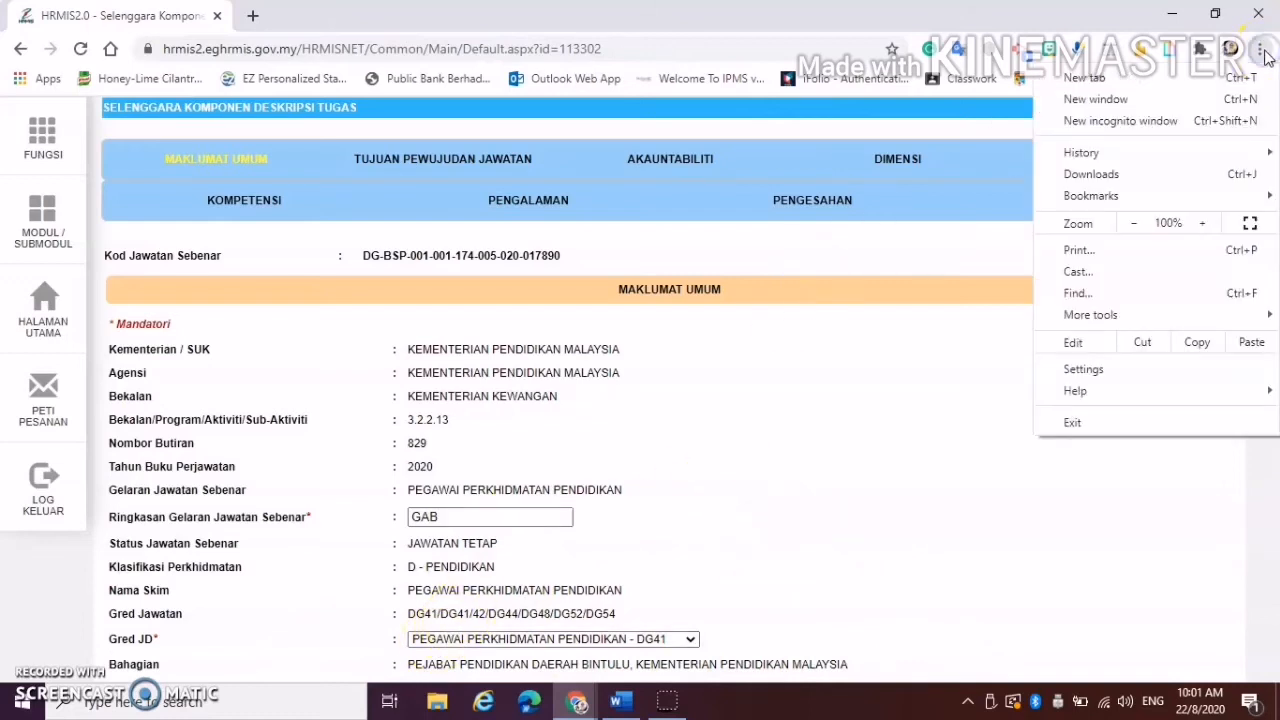
left_click(1134, 225)
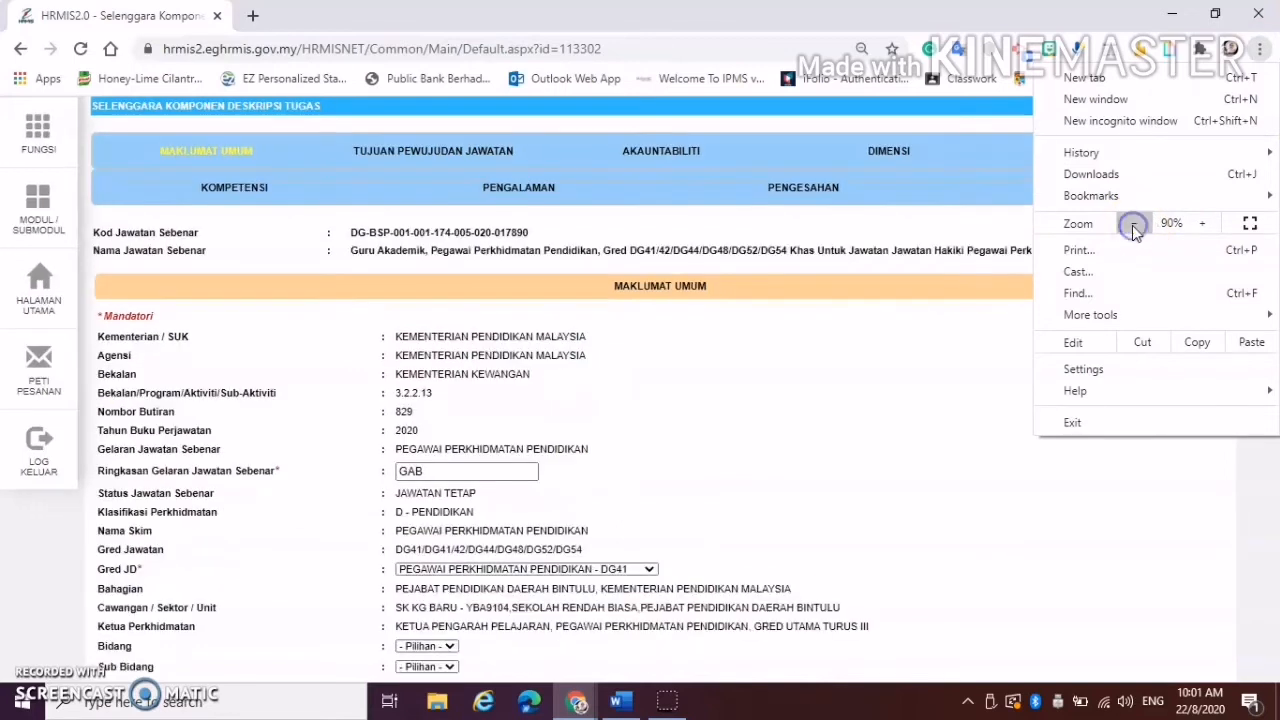
left_click(1134, 225)
left_click(1134, 225)
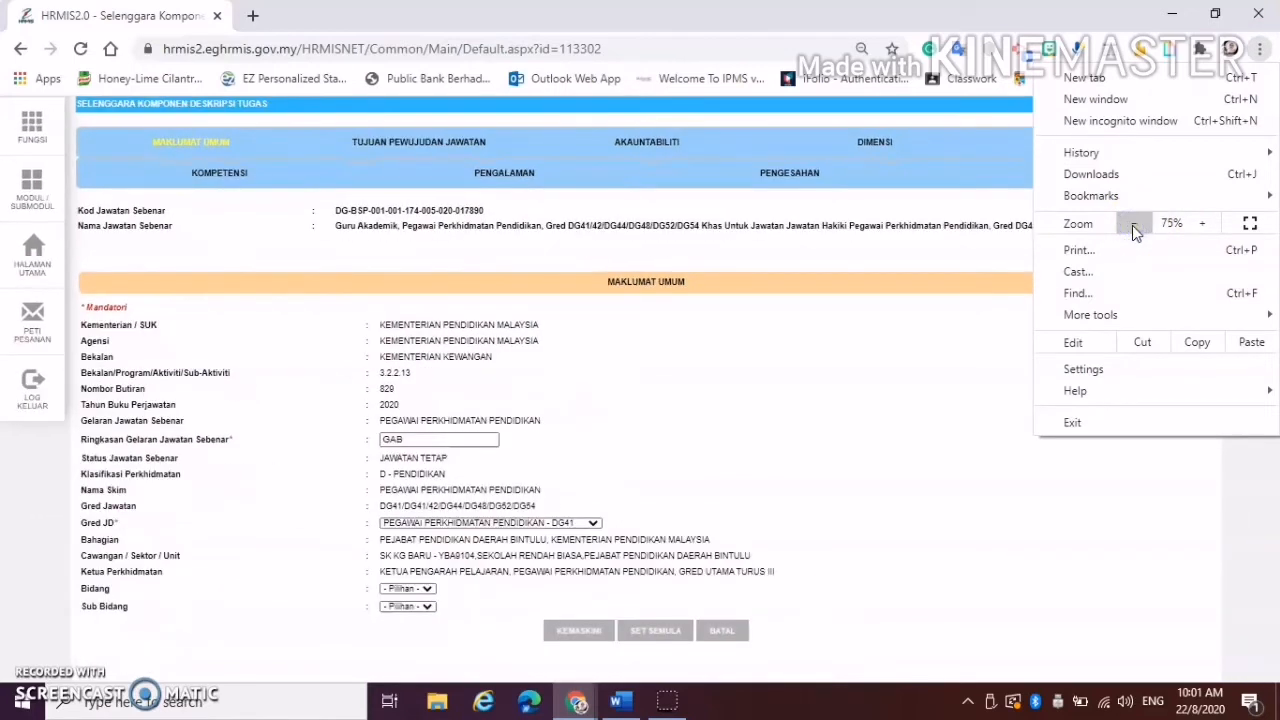
left_click(875, 548)
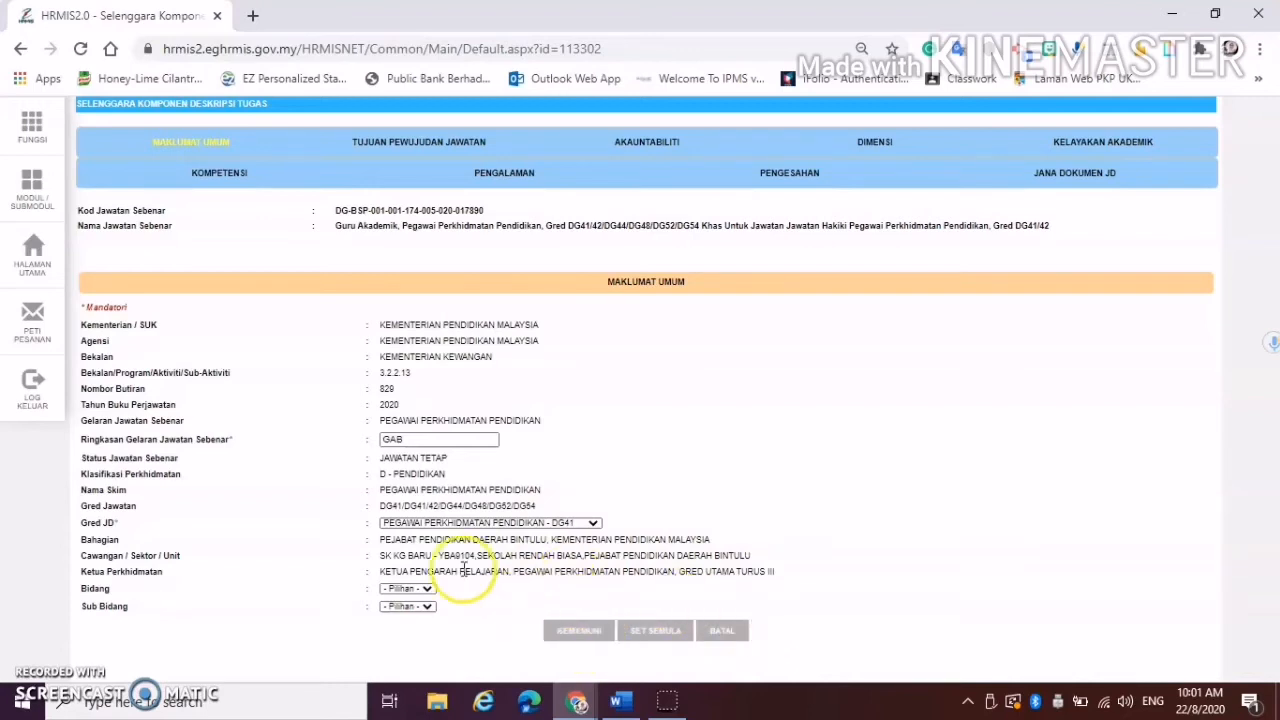
Submit the Maklumat Umum form to update the record, confirming the update and dismissing the message
left_click(572, 633)
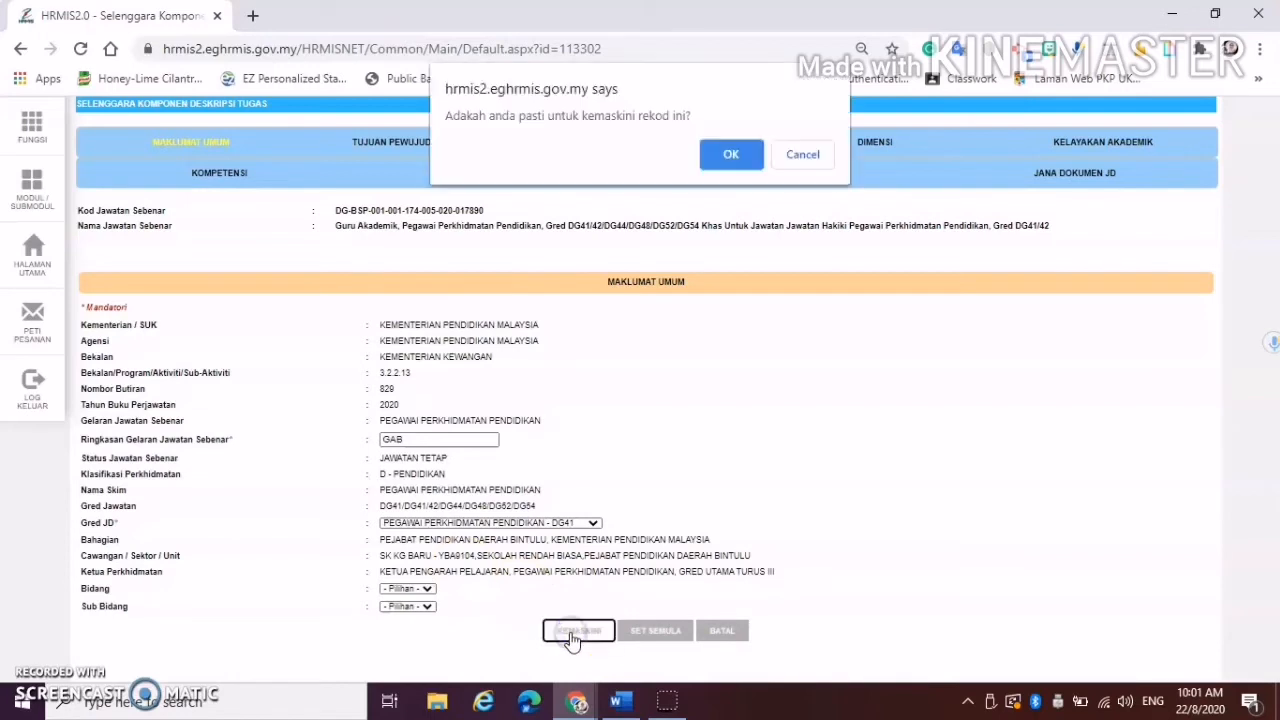
left_click(717, 156)
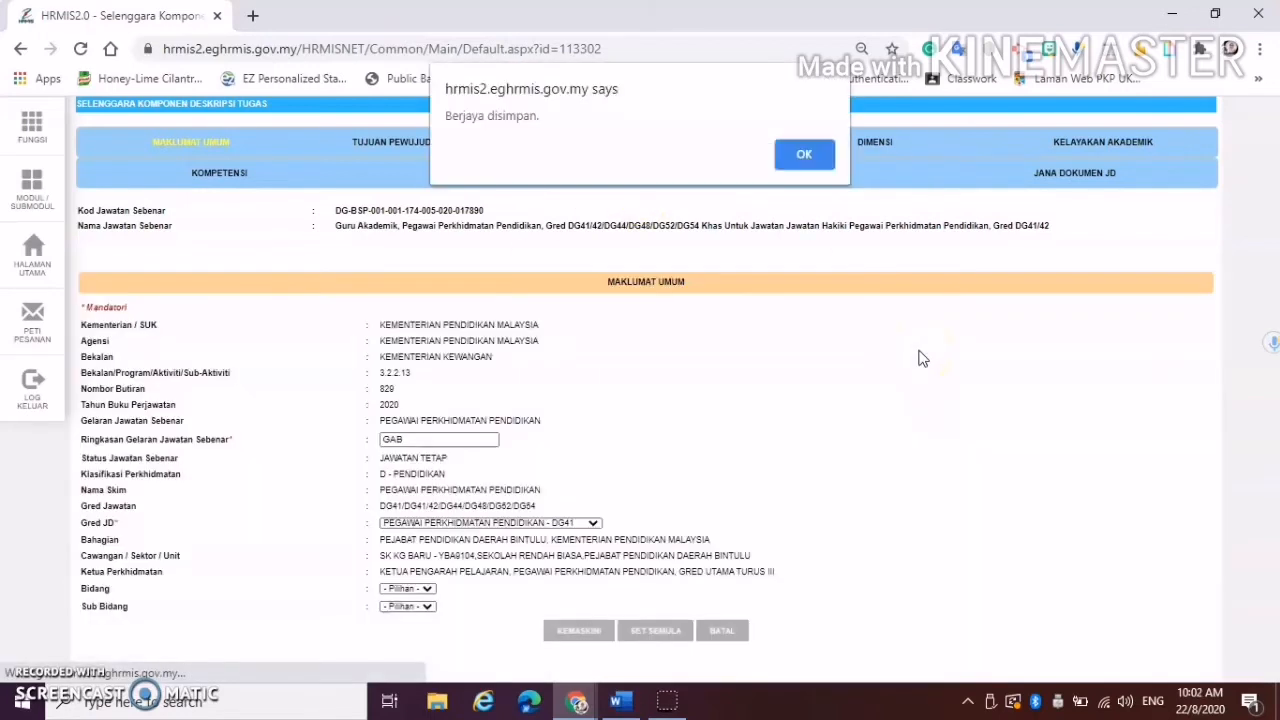
left_click(819, 163)
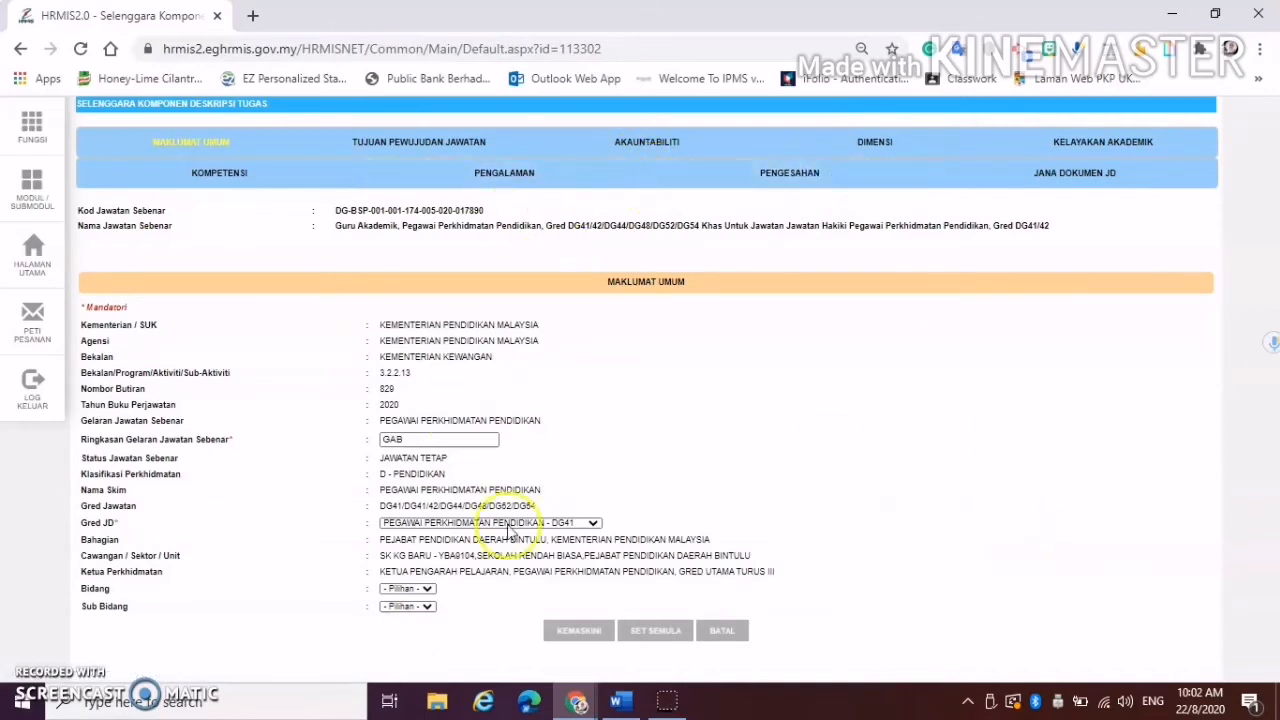
Open the Tujuan Pewujudan Jawatan section and bring up its first record for editing
left_click(425, 146)
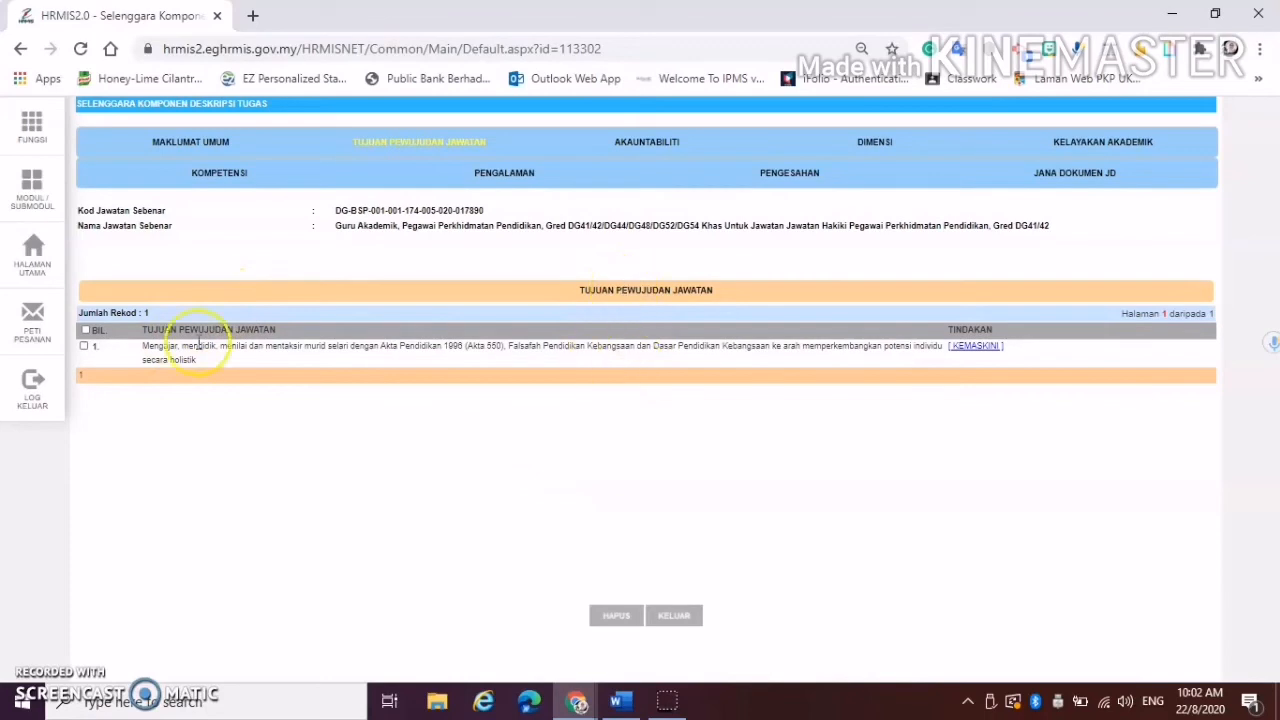
left_click(988, 348)
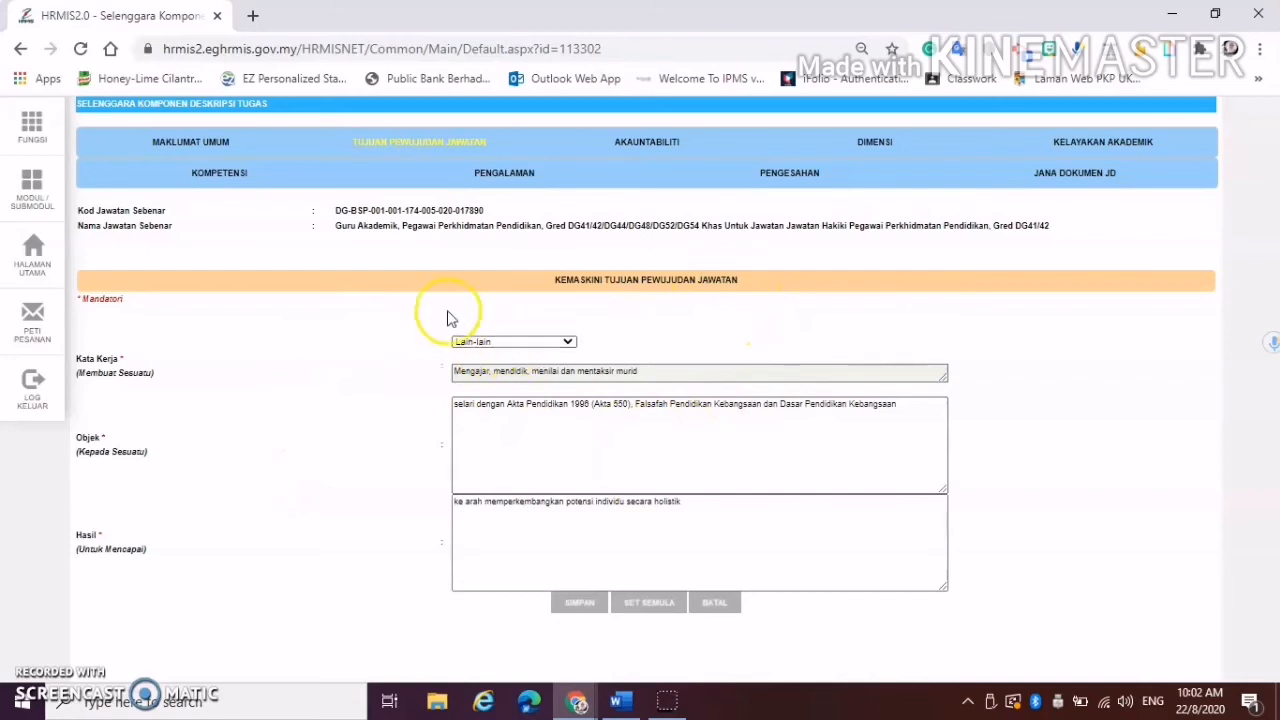
left_click(410, 548)
Copy "Mengajar, mendidik, menilai dan mentaksir murid" from the Tujuan Pewujudan Jawatan table in the Word document
left_click(620, 700)
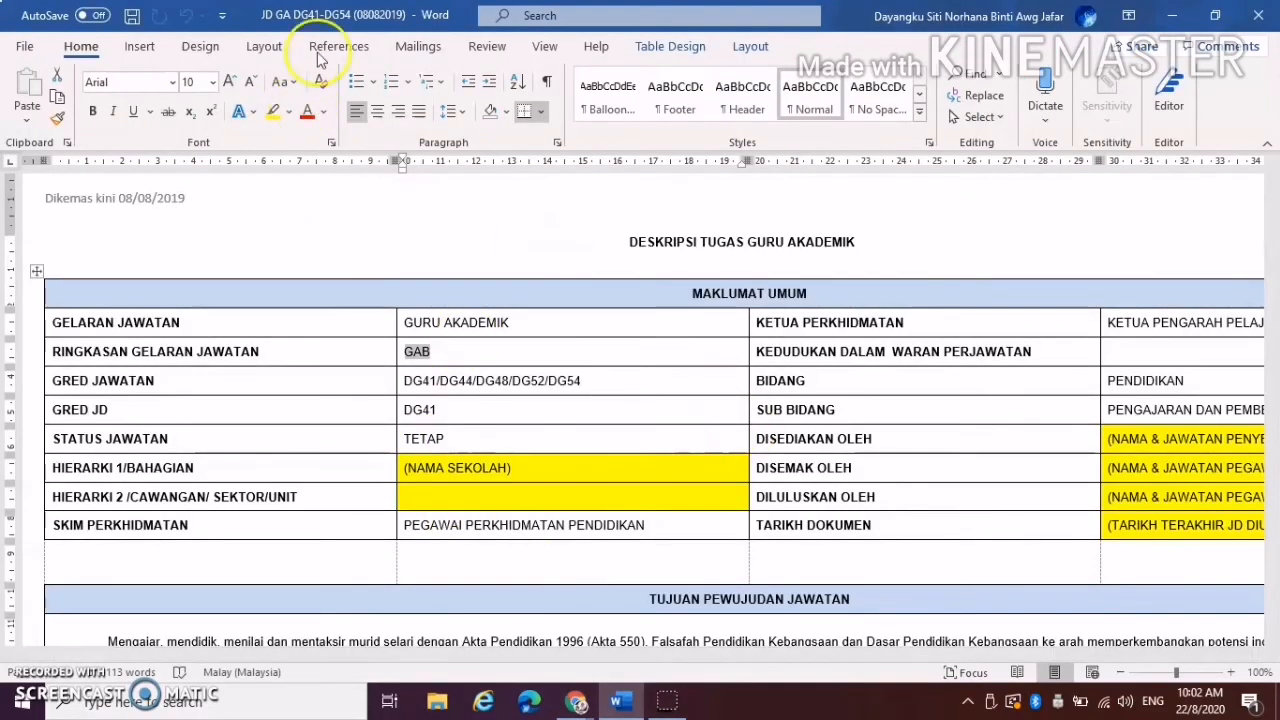
scroll(708, 492, "down", 1)
scroll(708, 494, "down", 1)
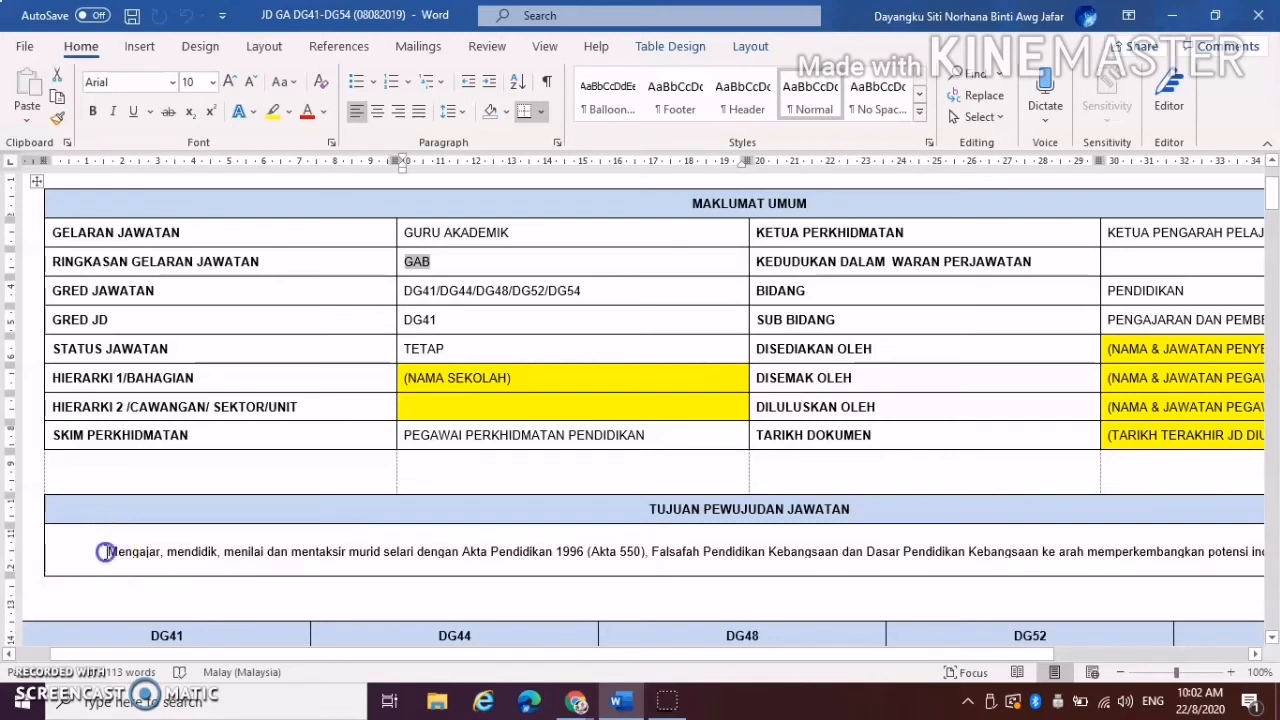
left_click_drag(106, 552, 370, 549)
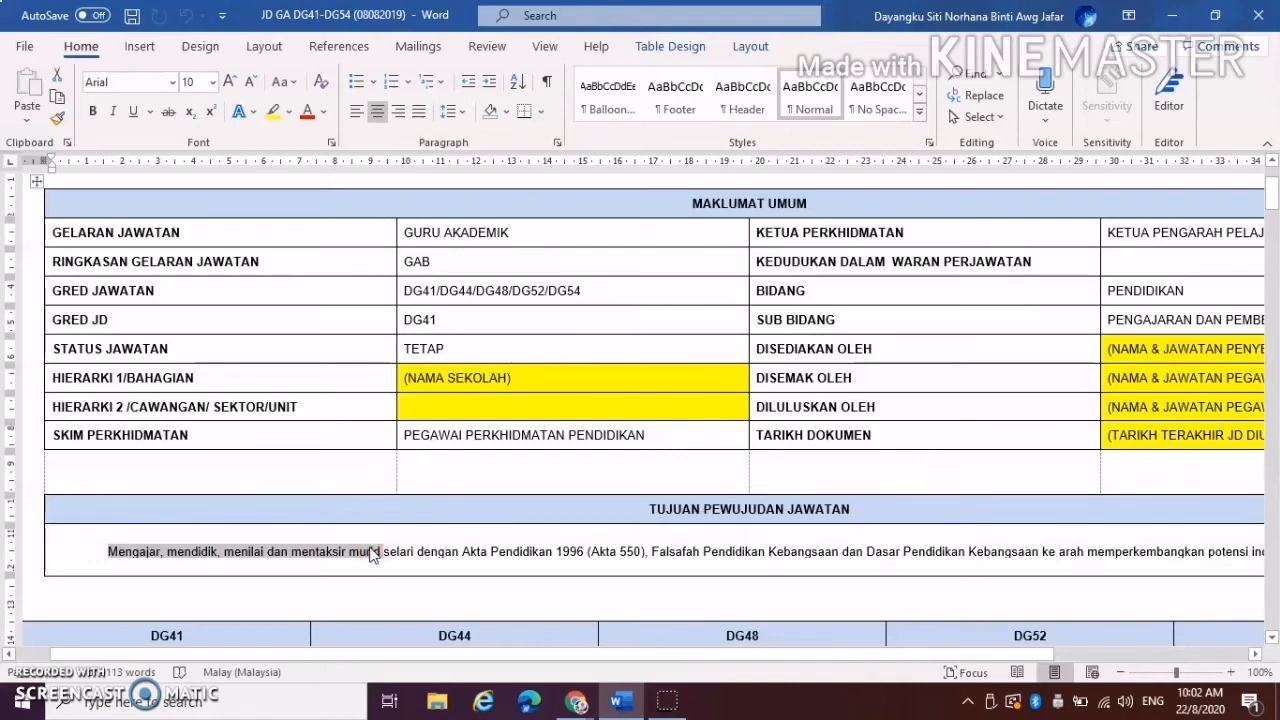
right_click(357, 553)
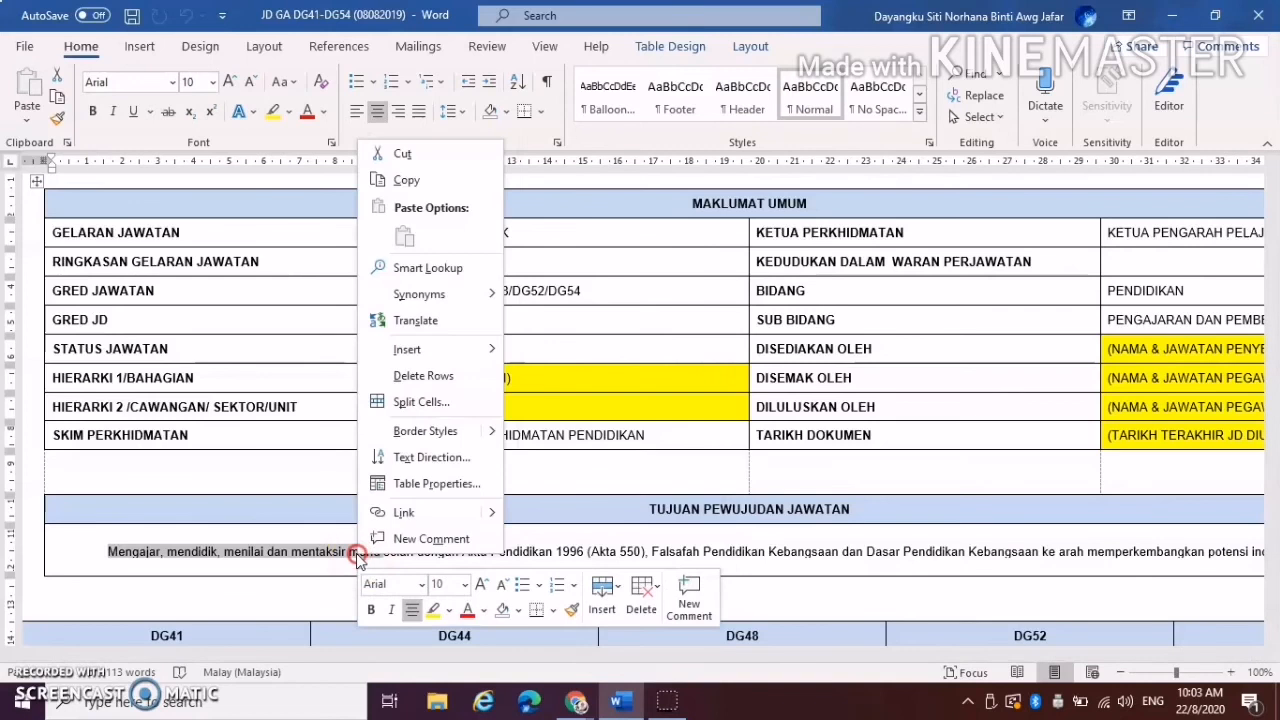
left_click(431, 184)
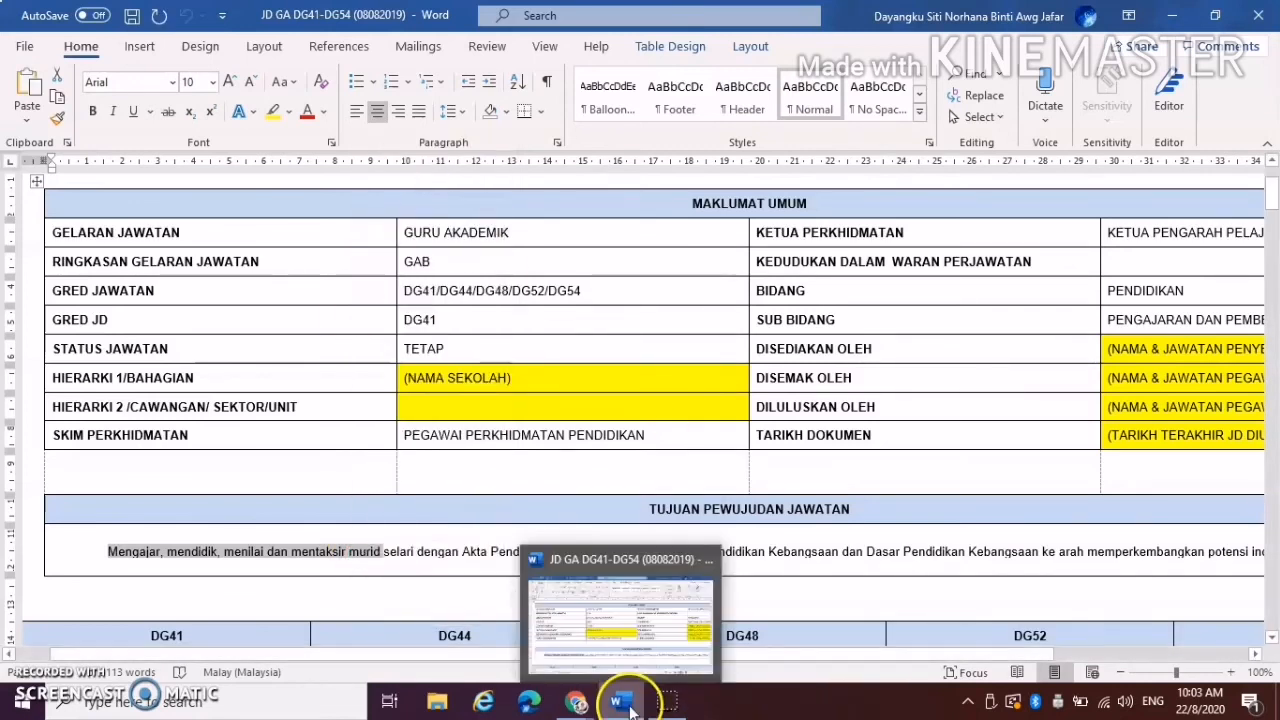
In the HRMIS Tujuan Pewujudan Jawatan form, choose Lain-lain for Kata Kerja and select the whole text "Mengajar, mendidik, menilai dan mentaksir murid" in its box
mouse_move(576, 704)
left_click(527, 670)
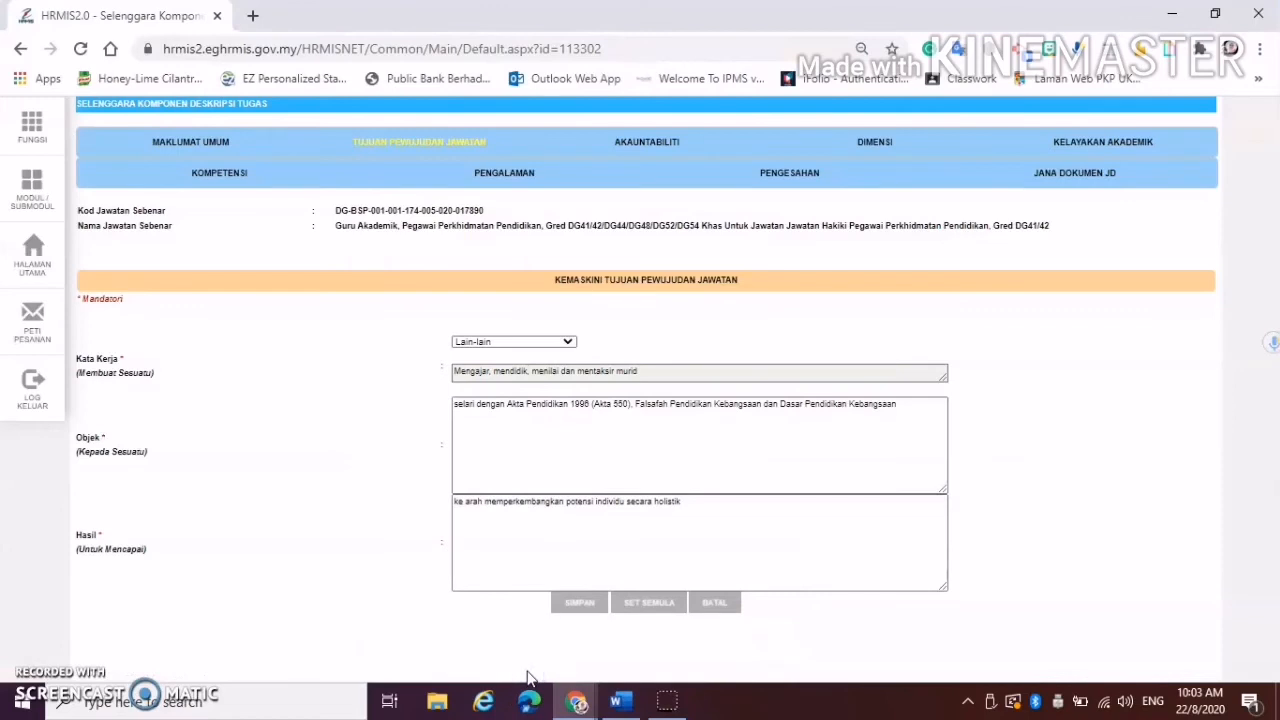
left_click(532, 342)
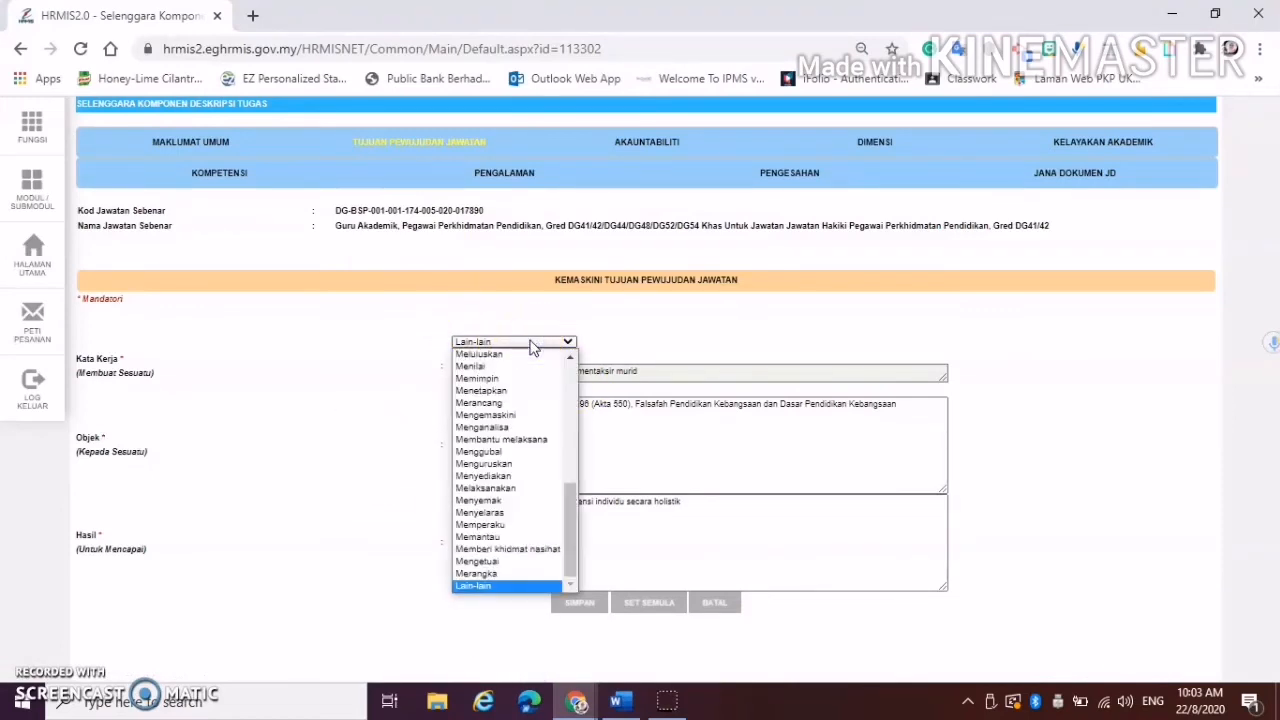
left_click(514, 587)
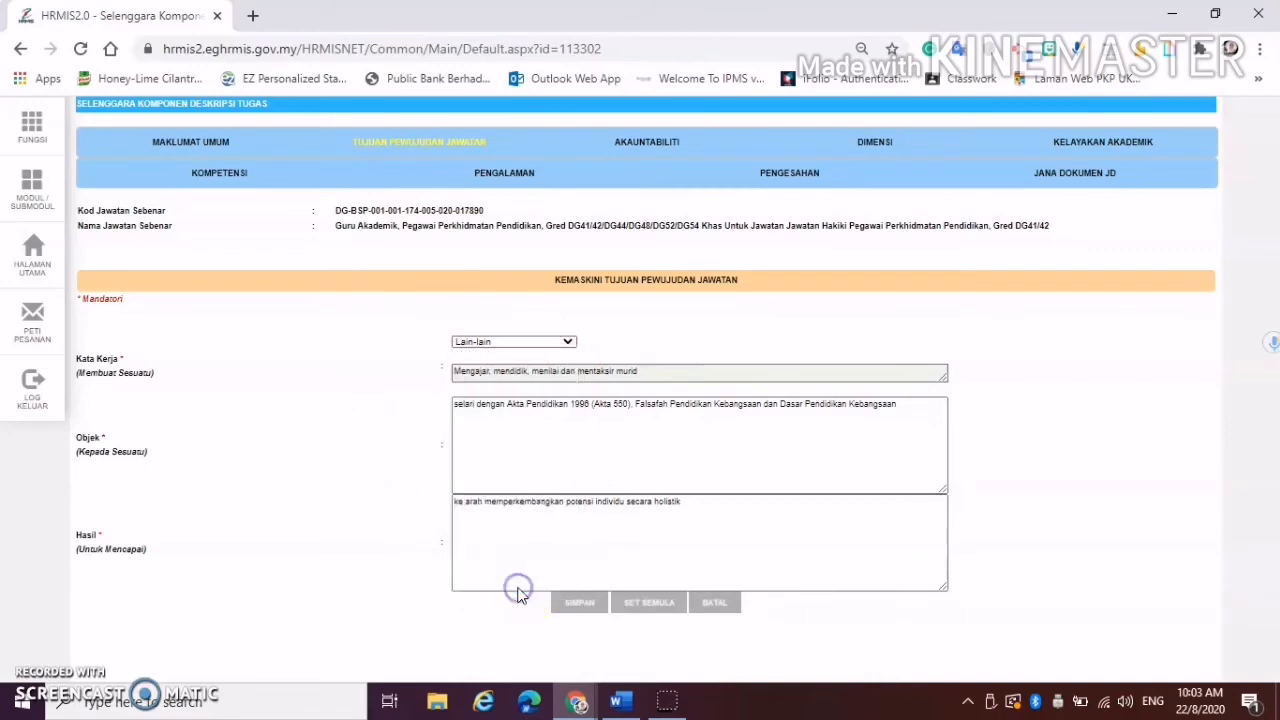
left_click_drag(655, 371, 490, 372)
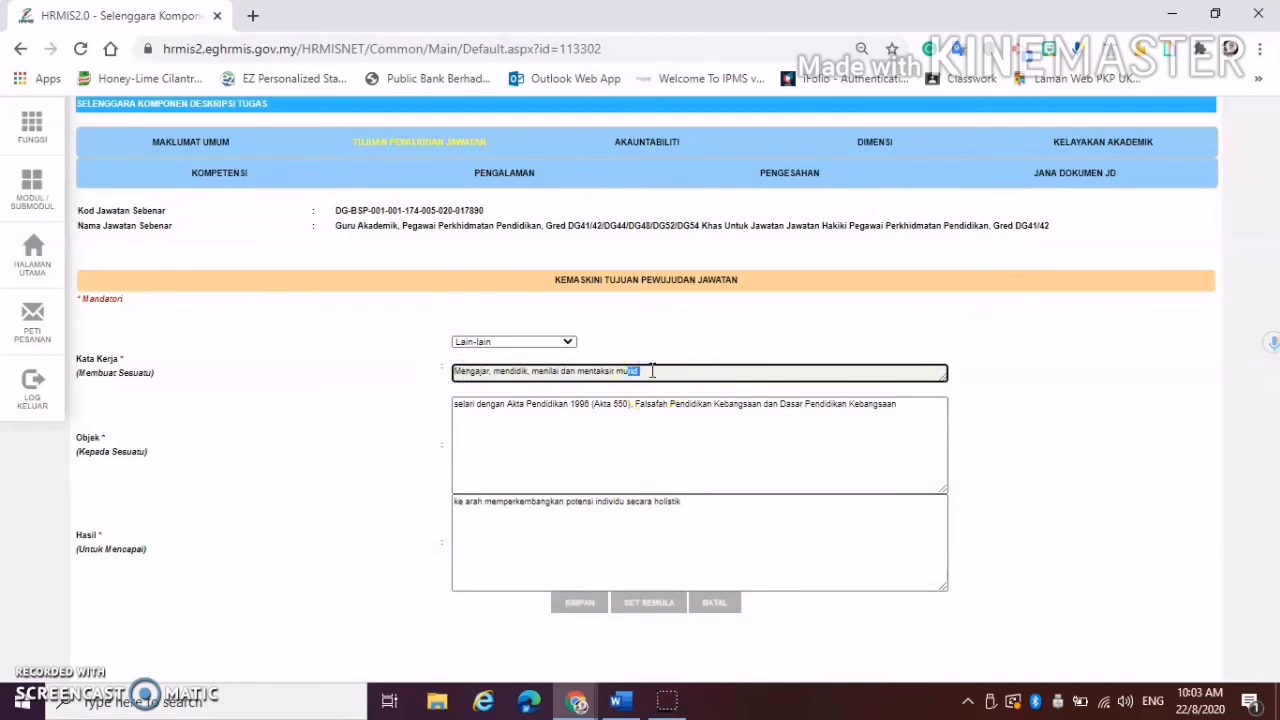
left_click_drag(652, 371, 462, 373)
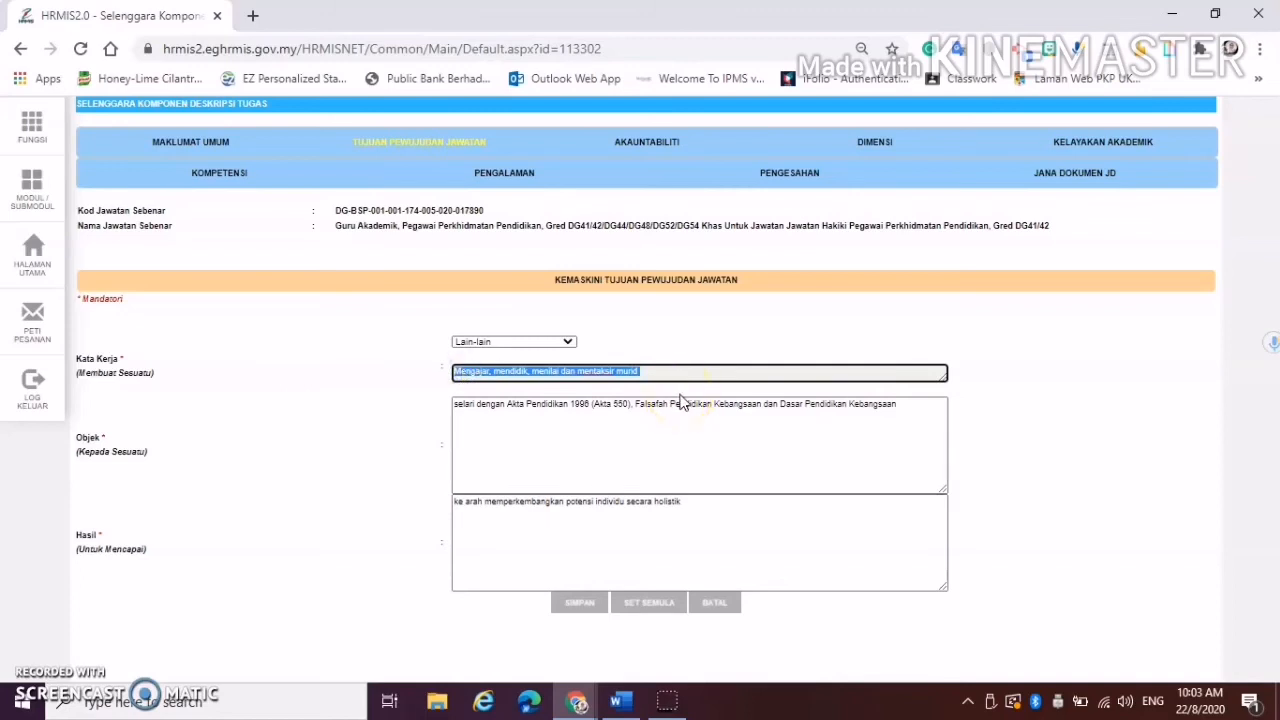
In the Word document, select the Objek wording from "selari dengan Akta Pendidikan 1996" to "Dasar Pendidikan Kebangsaan", and return to the HRMIS form
left_click(618, 702)
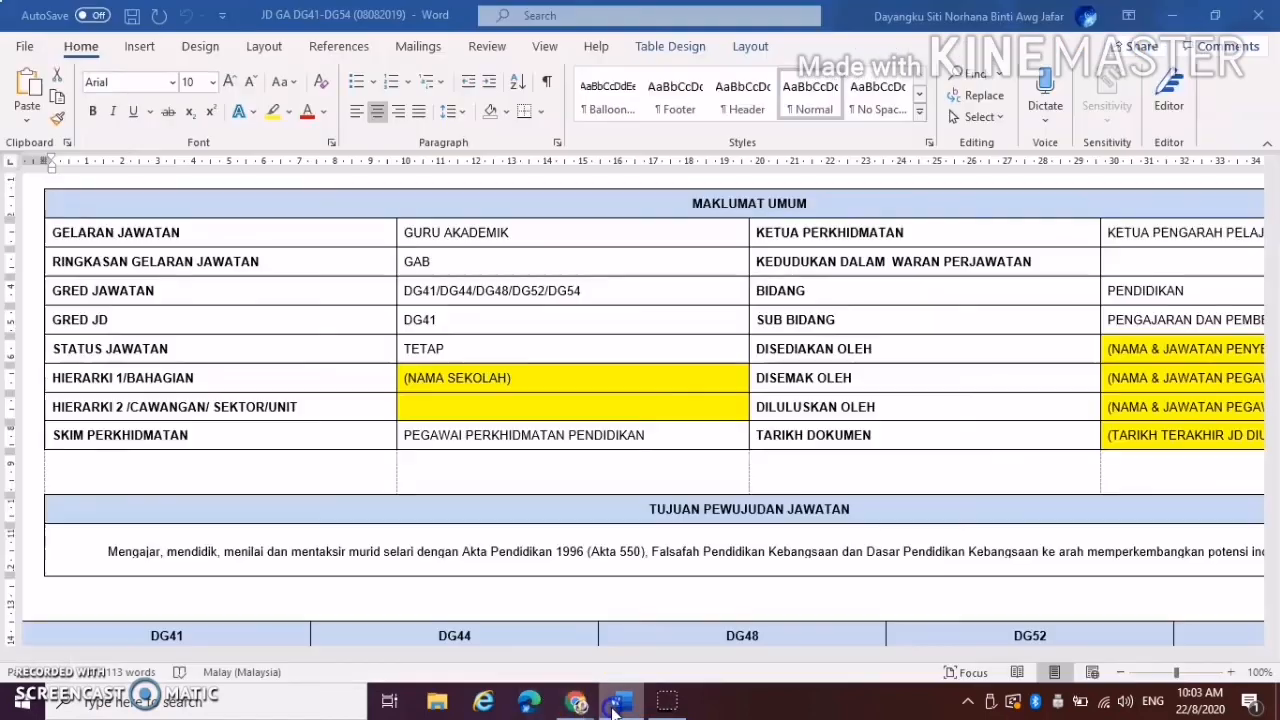
left_click(386, 552)
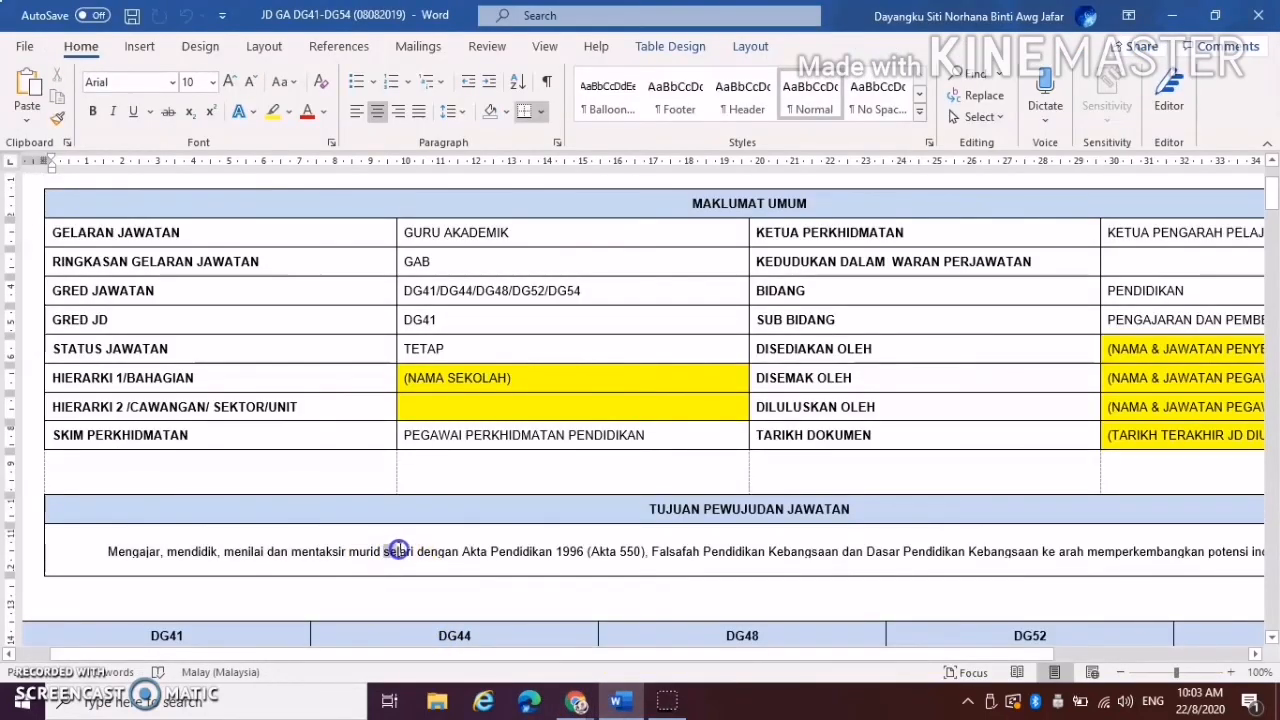
left_click_drag(398, 549, 979, 555)
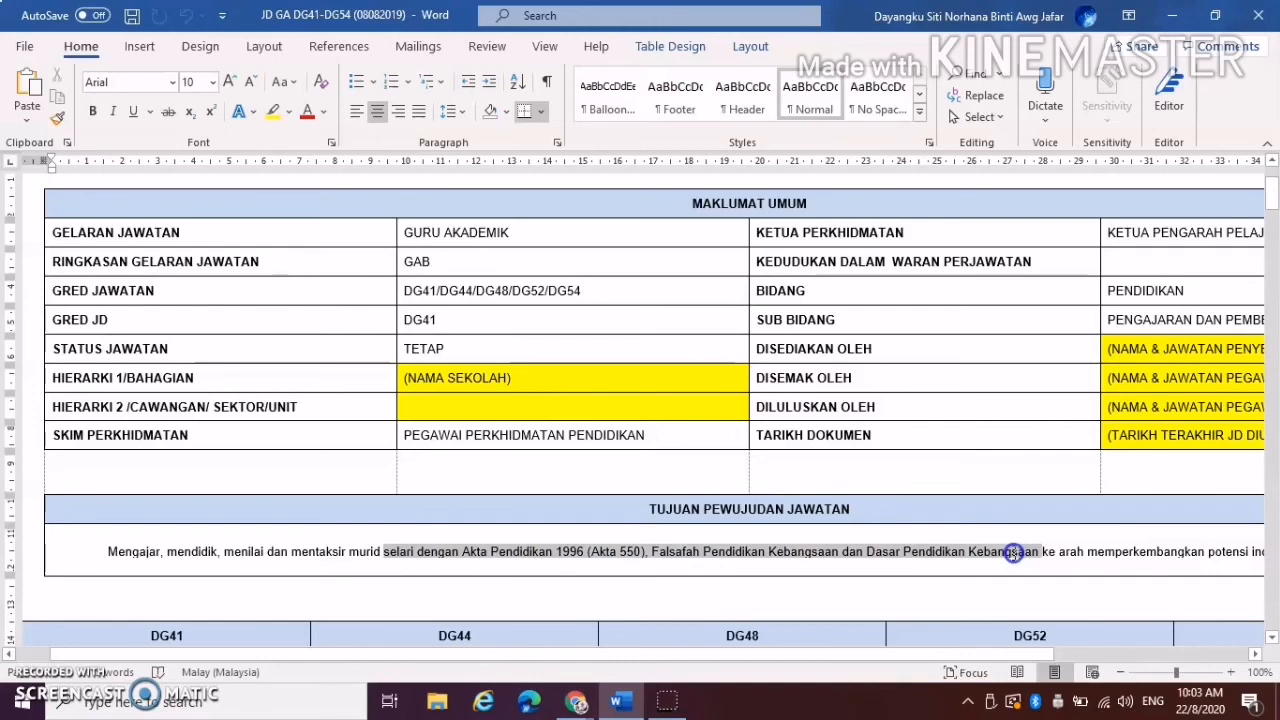
left_click_drag(1014, 553, 1015, 556)
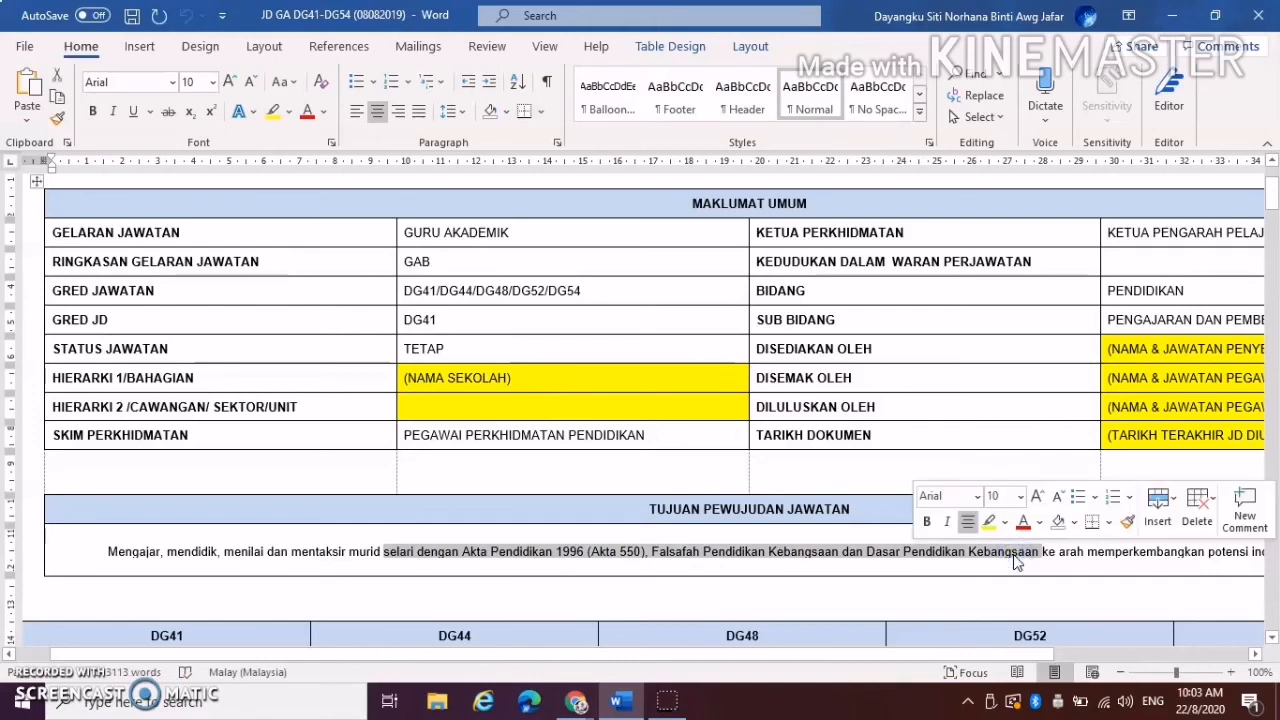
left_click(577, 701)
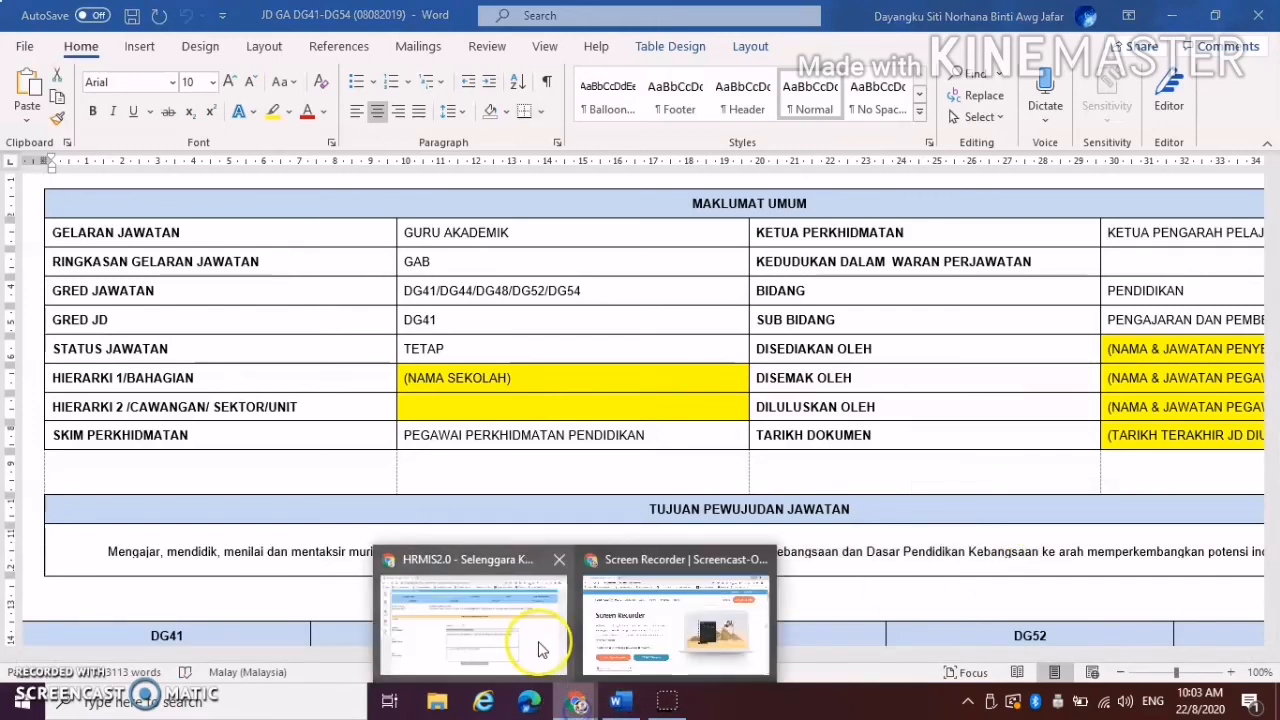
left_click(538, 650)
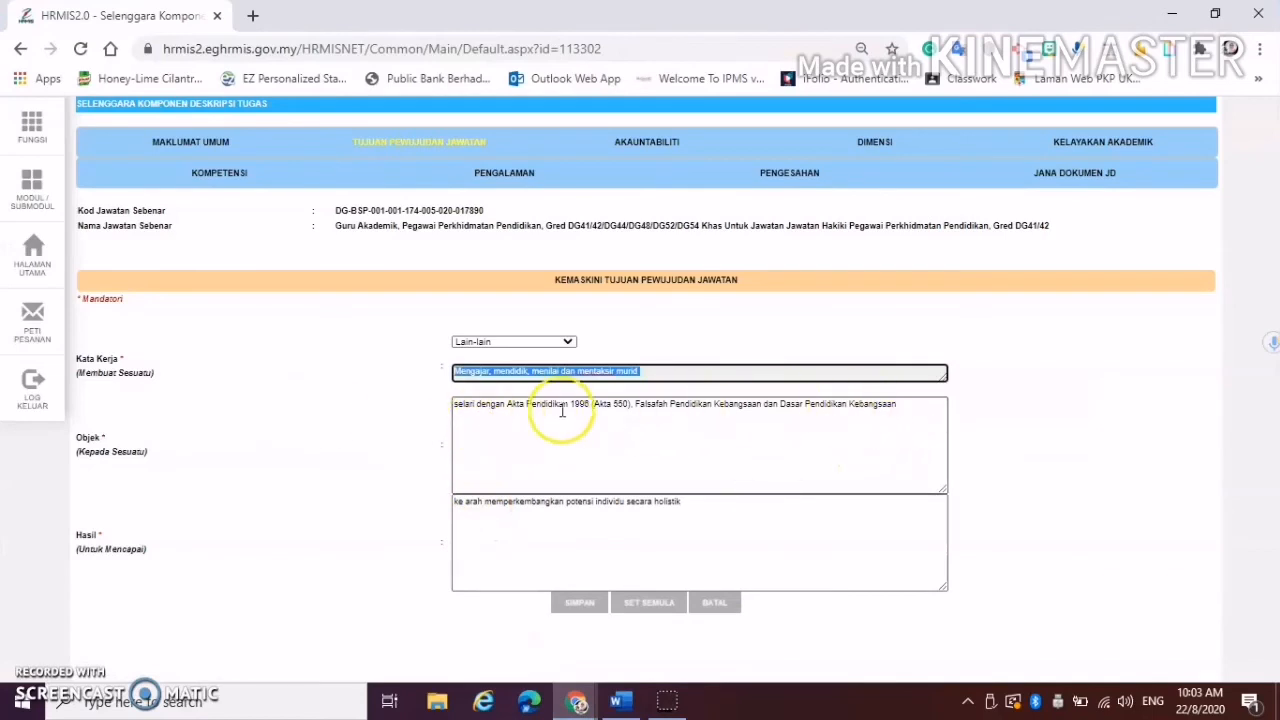
Select "ke arah memperkembangkan potensi individu secara holistik" in the Word document, and select the whole text of the Hasil field in HRMIS
left_click(619, 704)
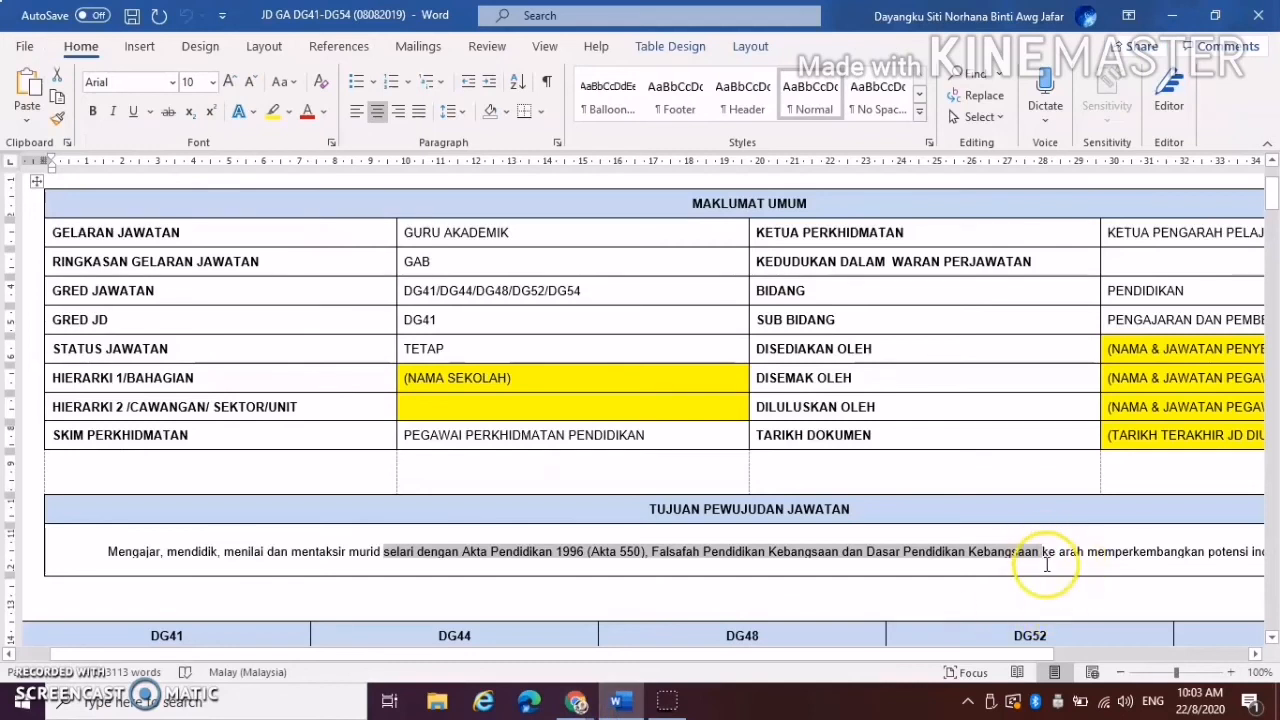
left_click_drag(1017, 657, 1214, 658)
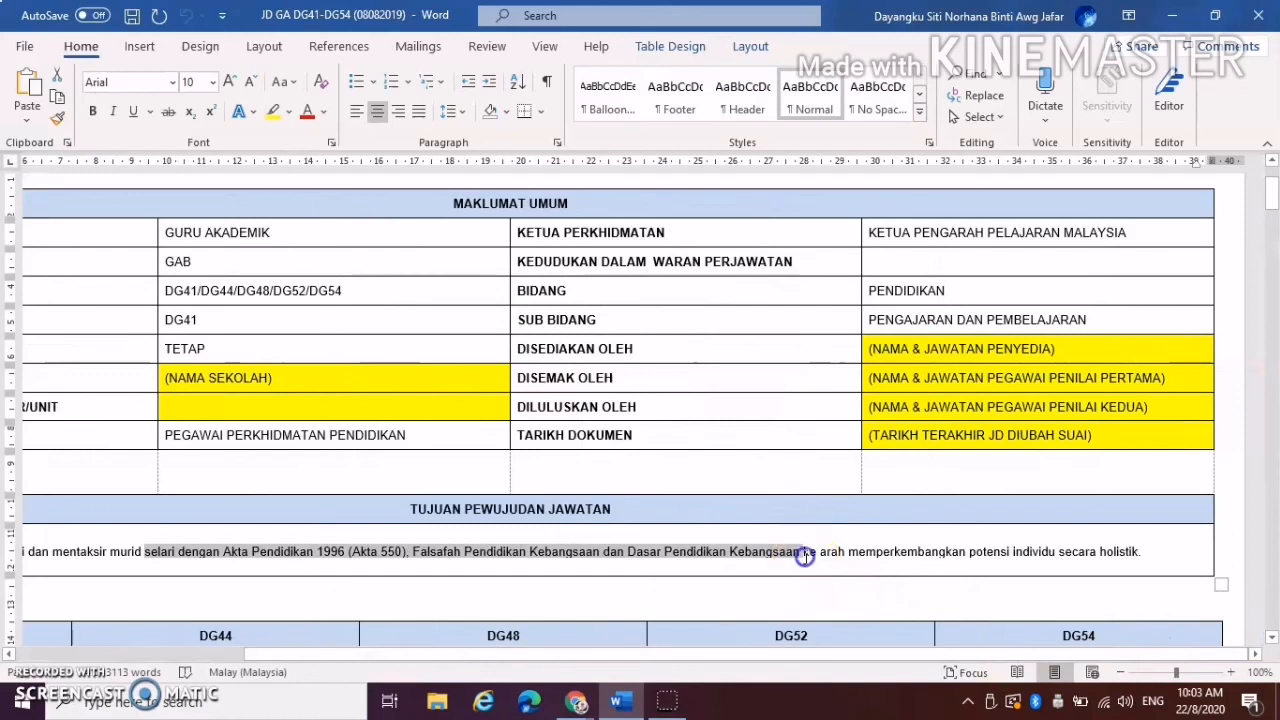
left_click_drag(805, 557, 1127, 565)
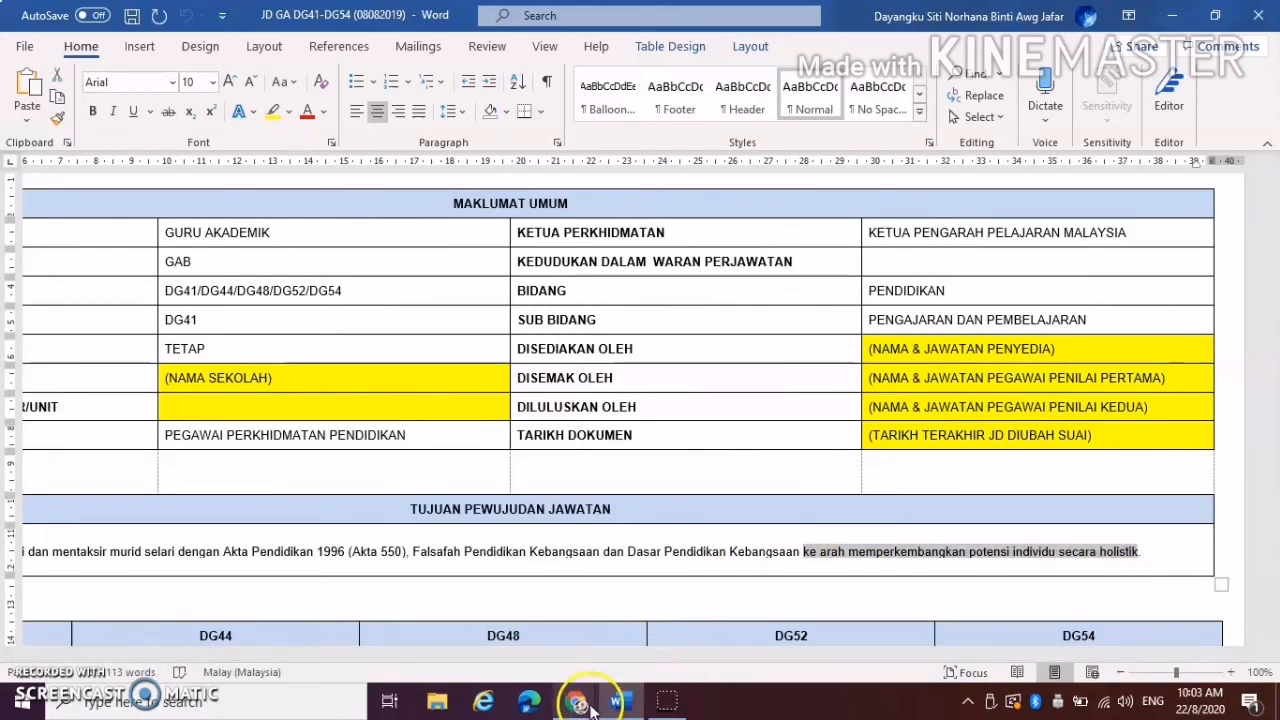
mouse_move(590, 708)
left_click(410, 537)
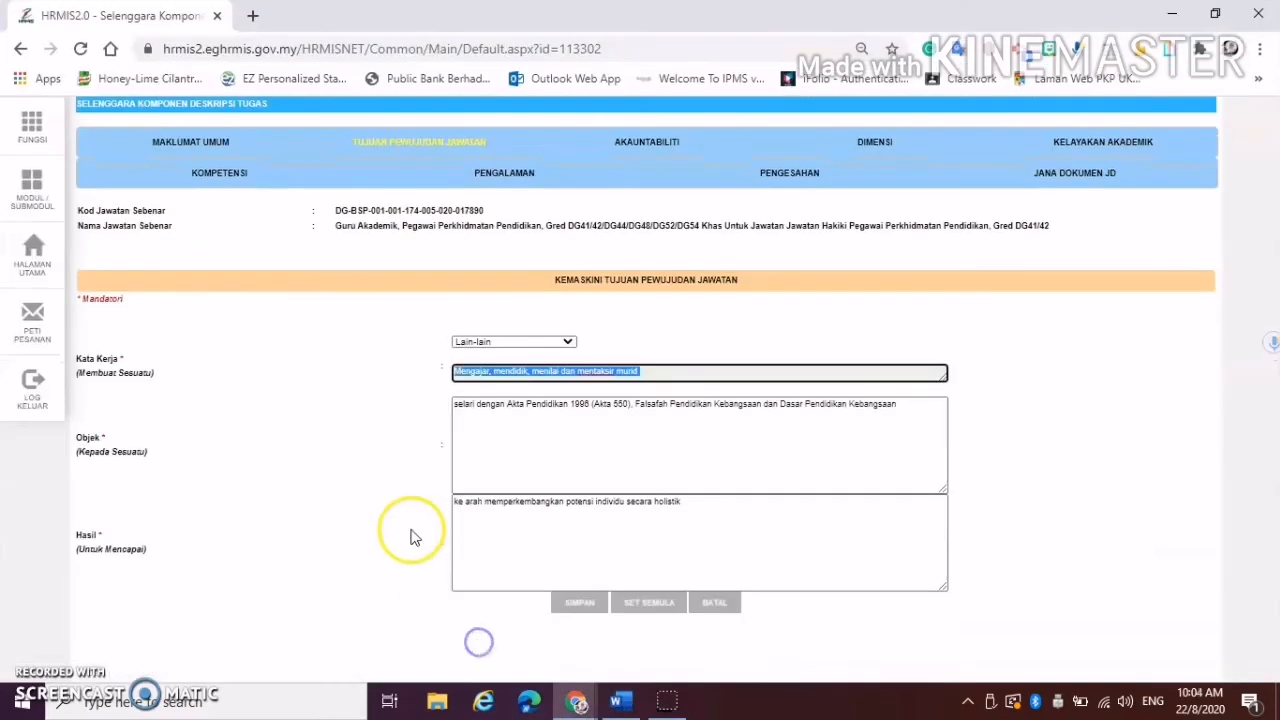
left_click_drag(686, 514, 451, 509)
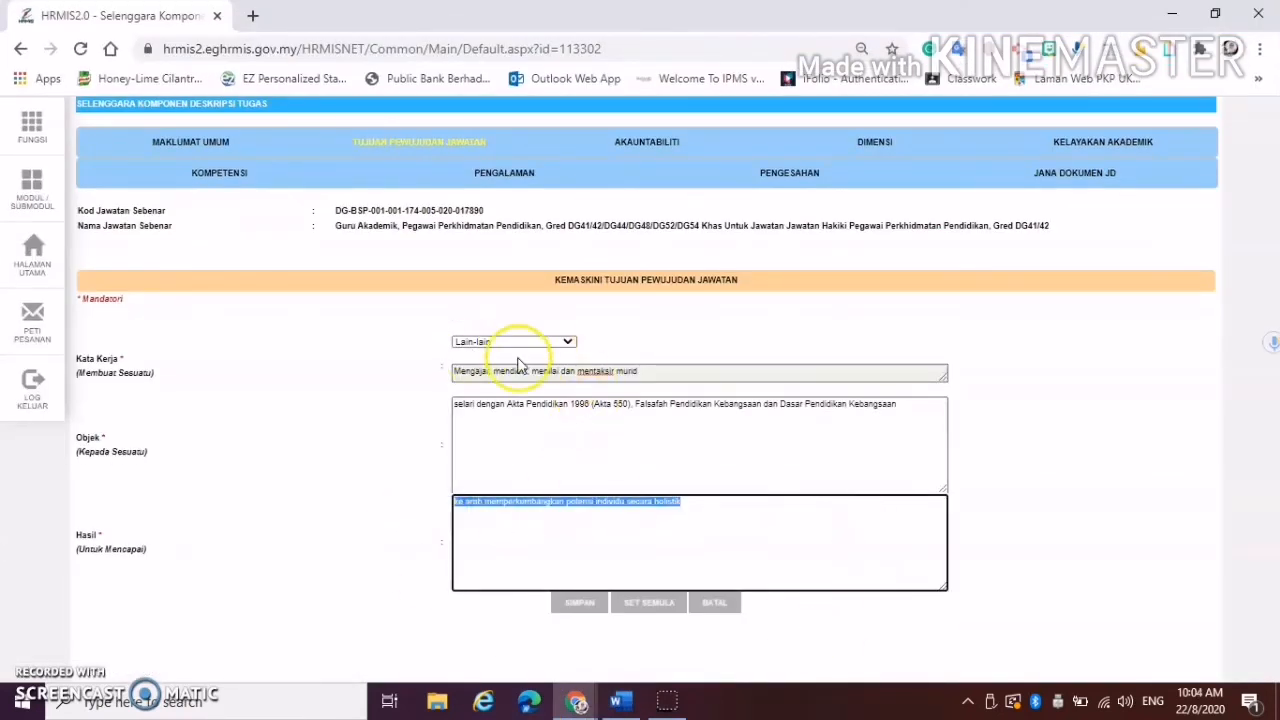
Save the Tujuan Pewujudan Jawatan record, confirming the save and dismissing the message
left_click(580, 612)
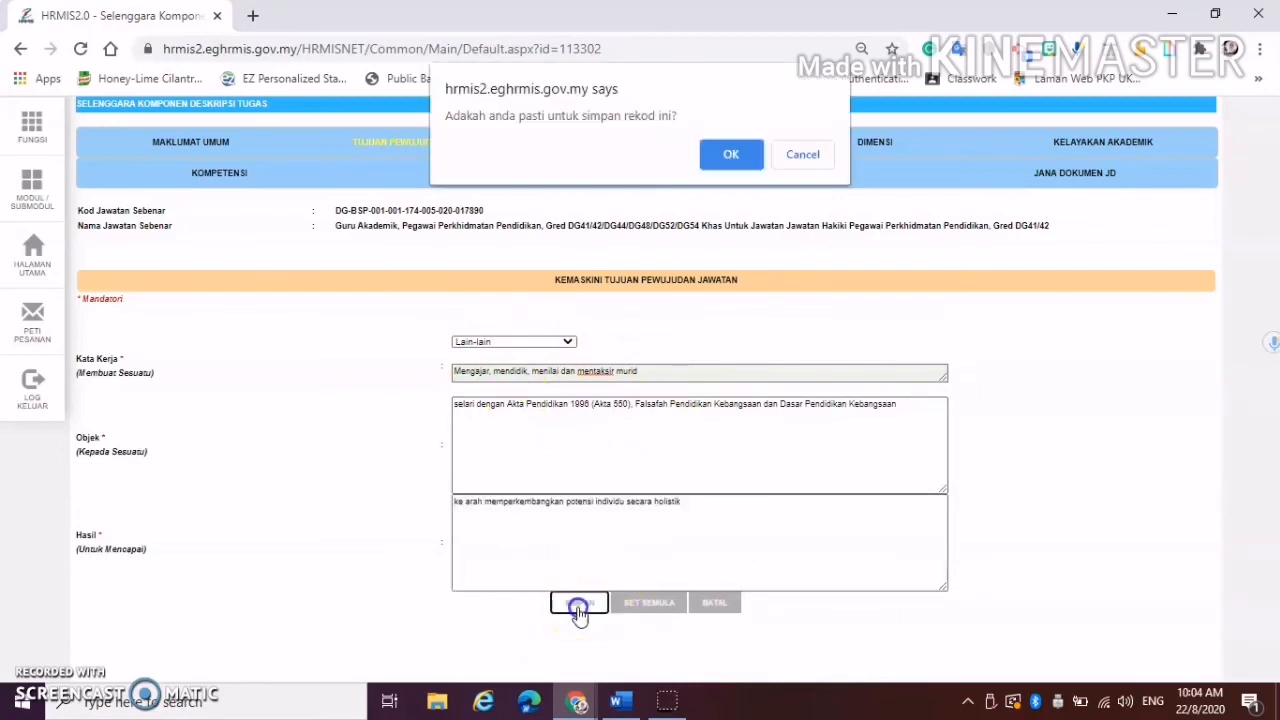
left_click(734, 158)
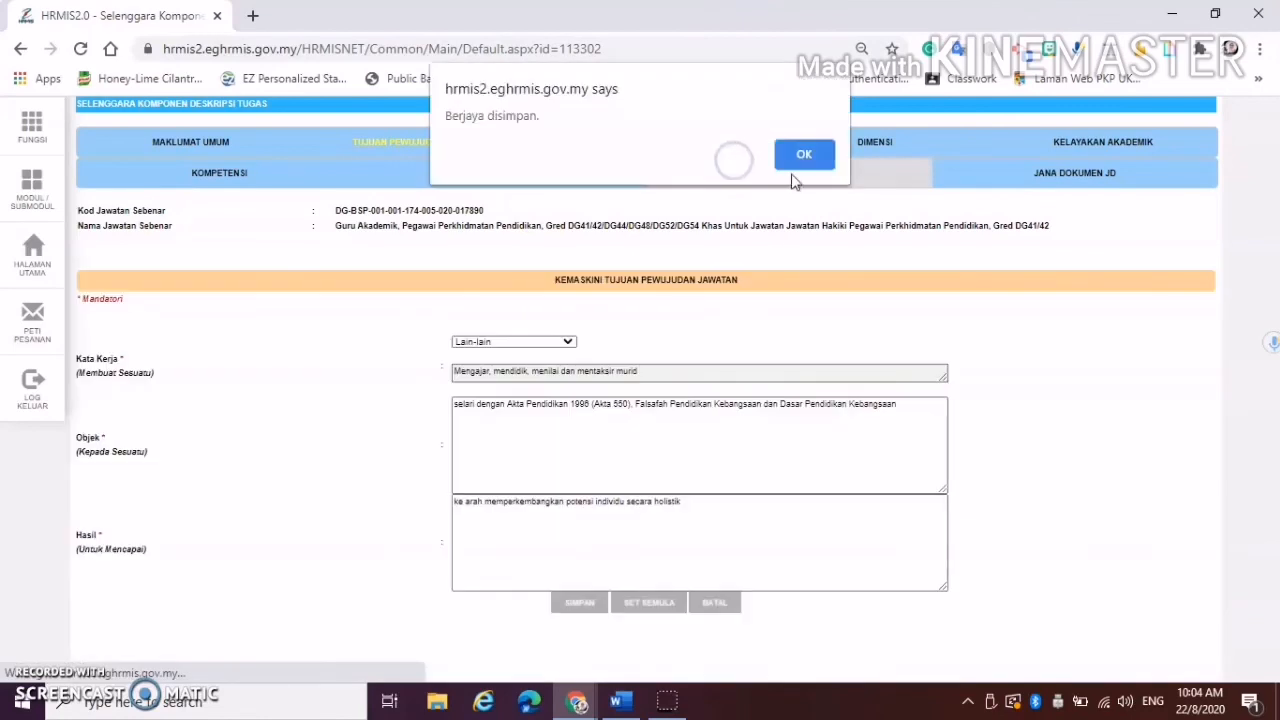
left_click(801, 152)
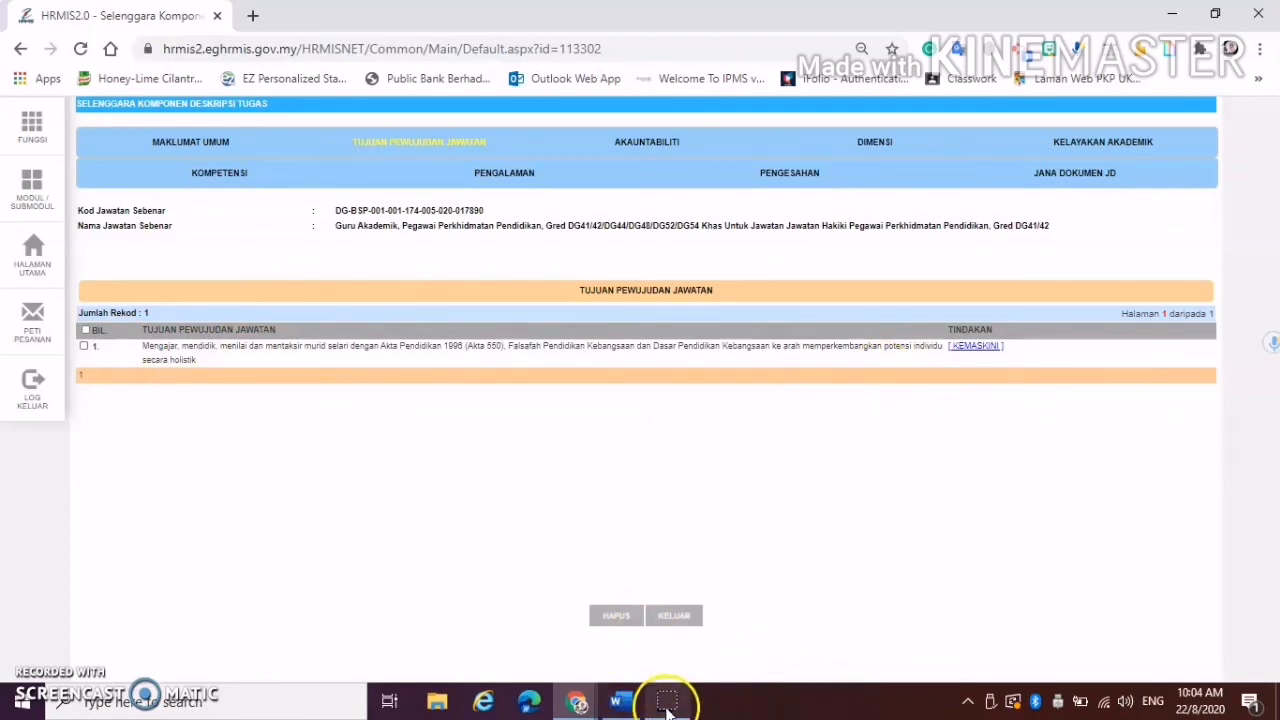
mouse_move(668, 708)
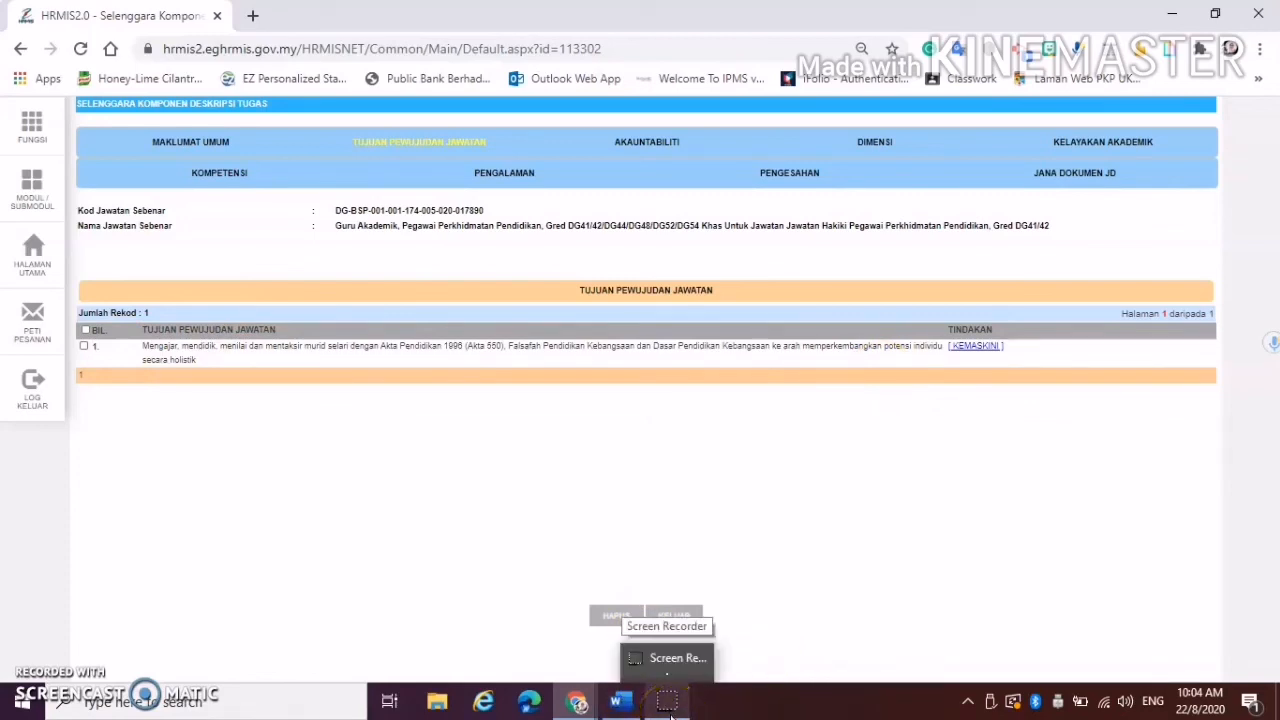